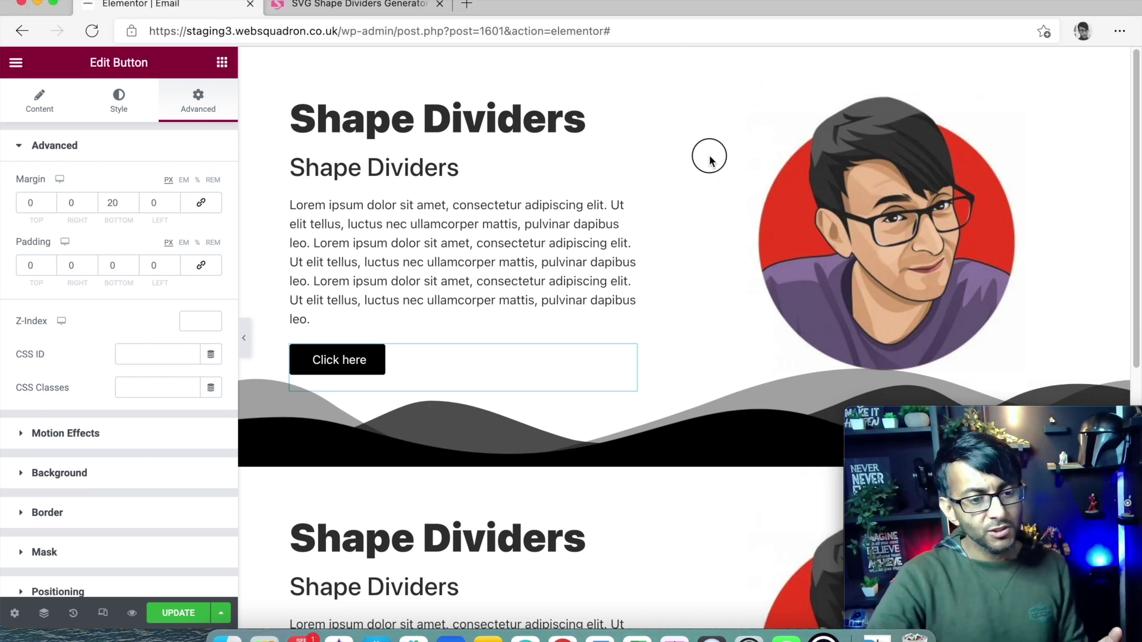
Step: Open the shape divider settings of the page's first section and look through the available built-in divider types
left_click(136, 102)
scroll(114, 302, "down", 1)
scroll(149, 292, "up", 1)
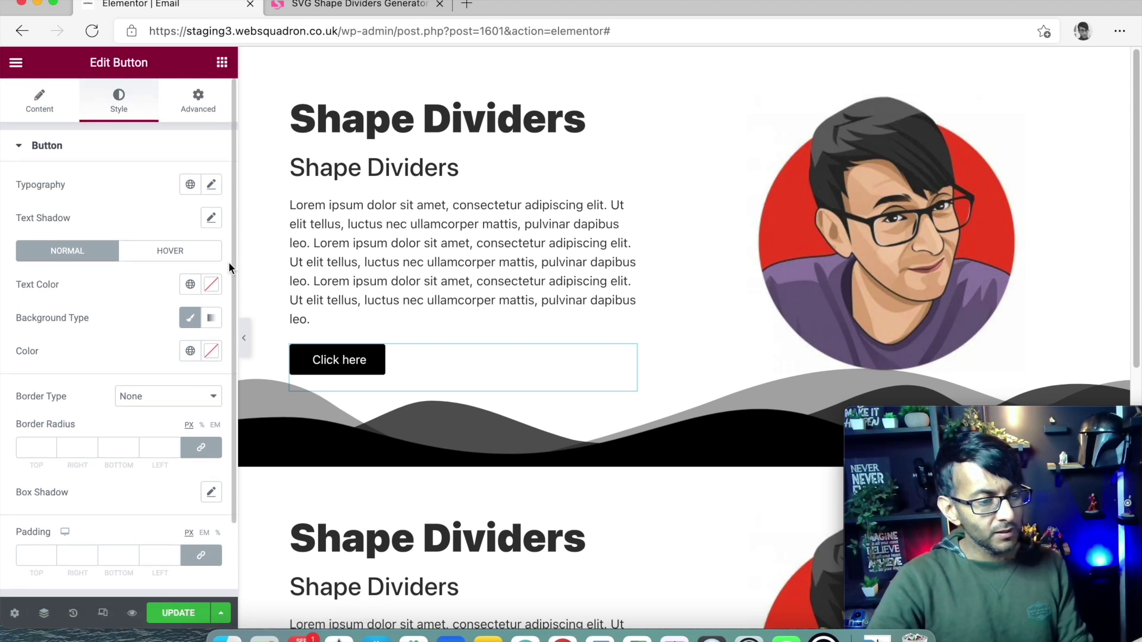
left_click(684, 57)
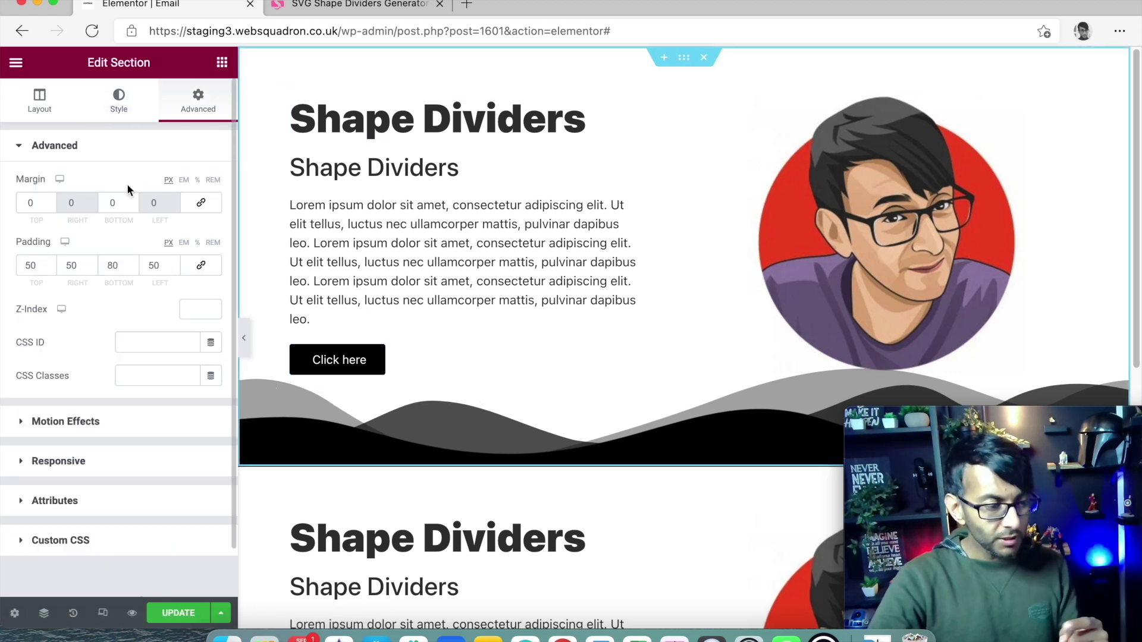
left_click(106, 105)
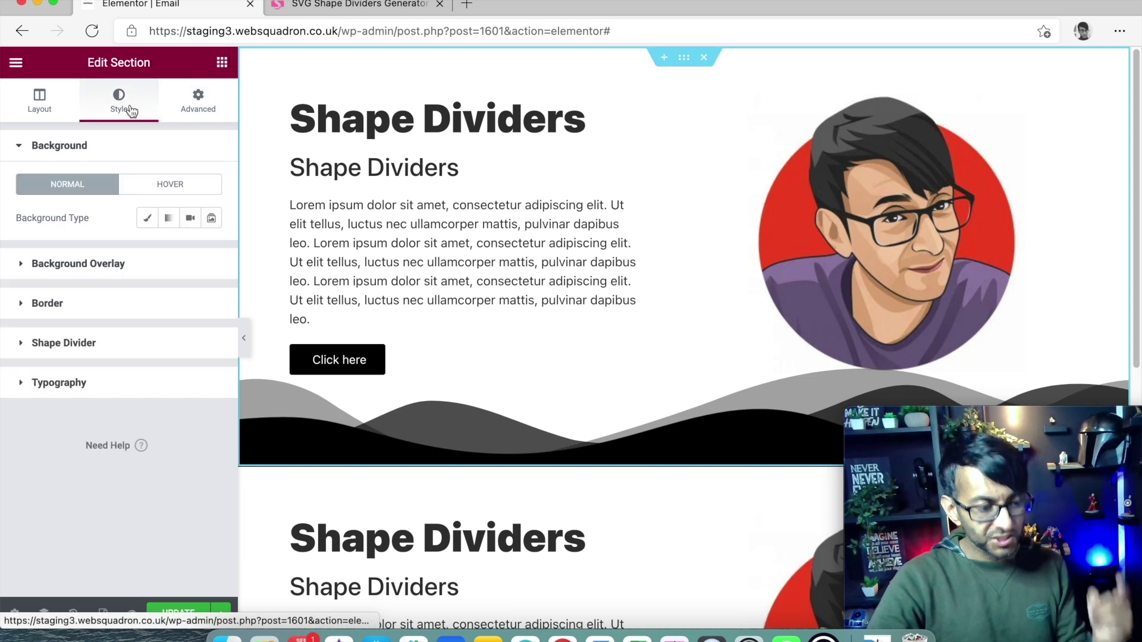
left_click(132, 343)
left_click(162, 339)
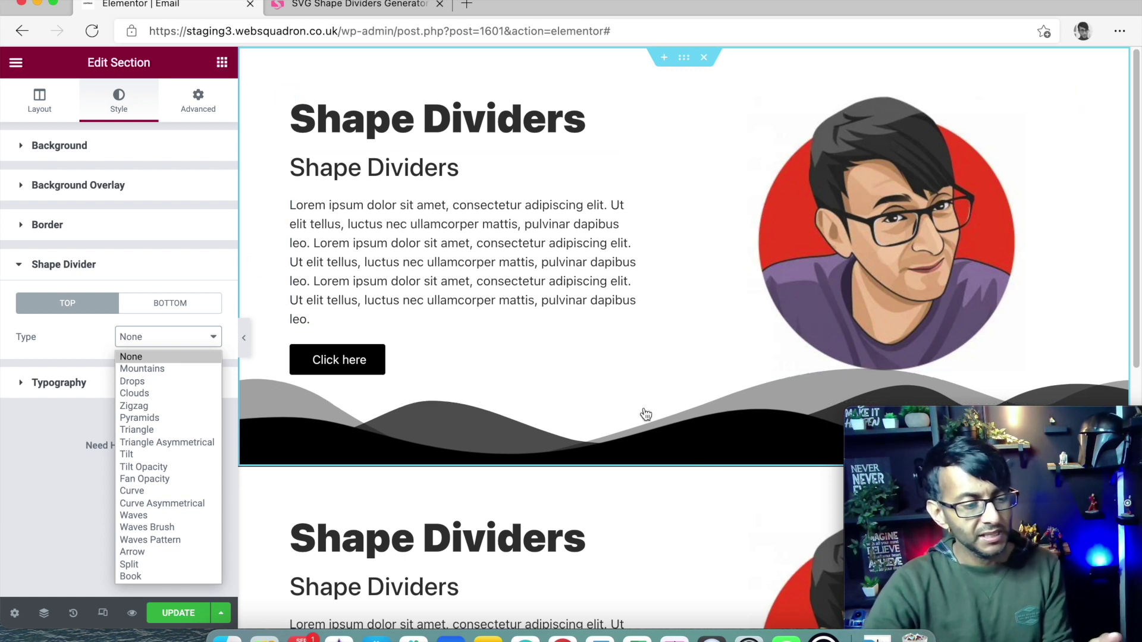
left_click(46, 471)
Step: Switch to the shapedividers.com generator and preview the divider on the right, bottom, left and top sides
left_click(385, 4)
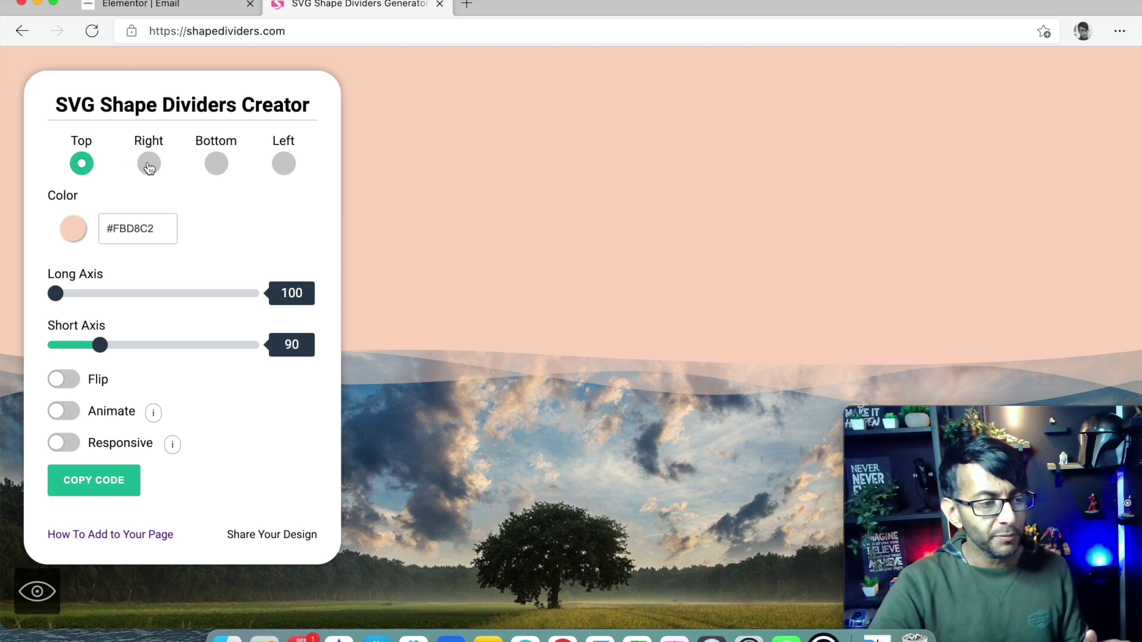
left_click(149, 167)
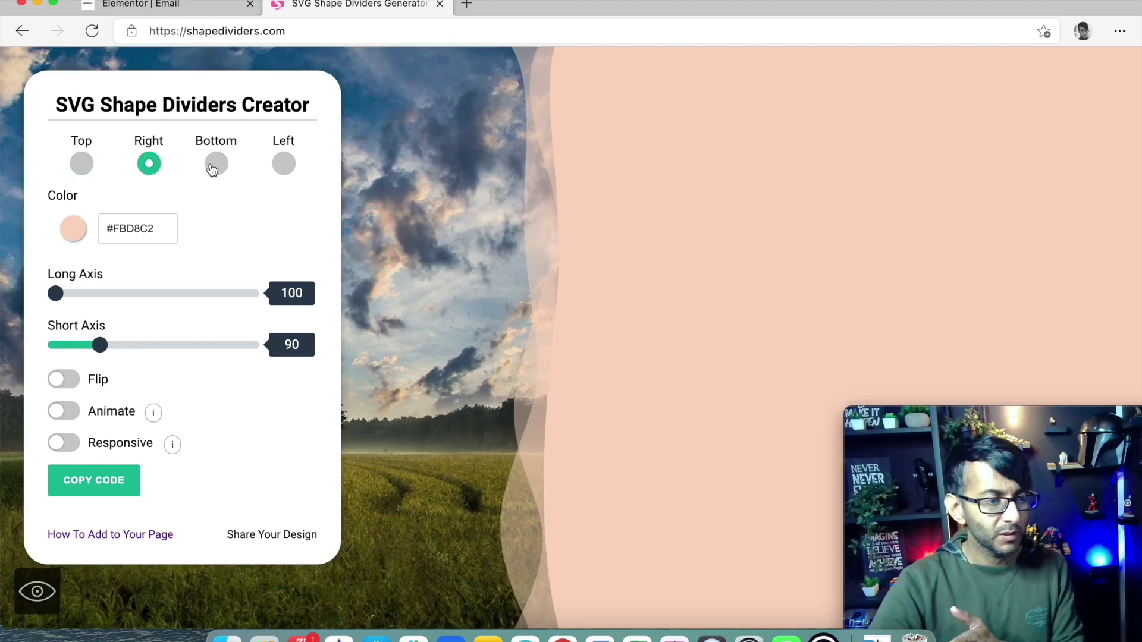
left_click(213, 169)
left_click(285, 170)
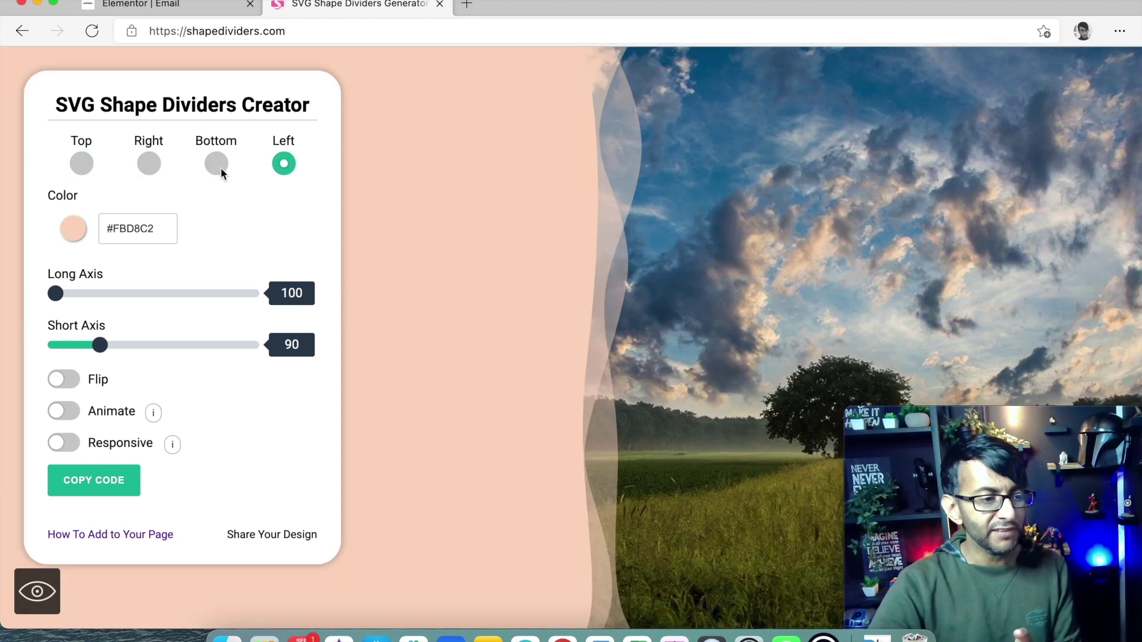
left_click(216, 164)
left_click(83, 162)
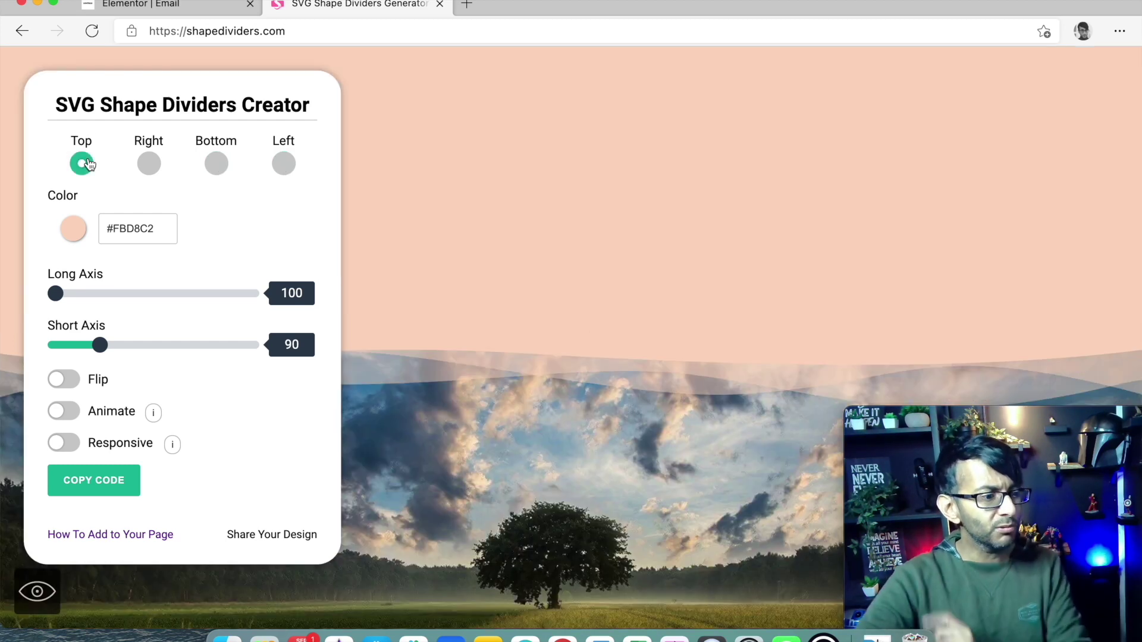
Step: Set the divider's color to black, #000000
left_click(122, 229)
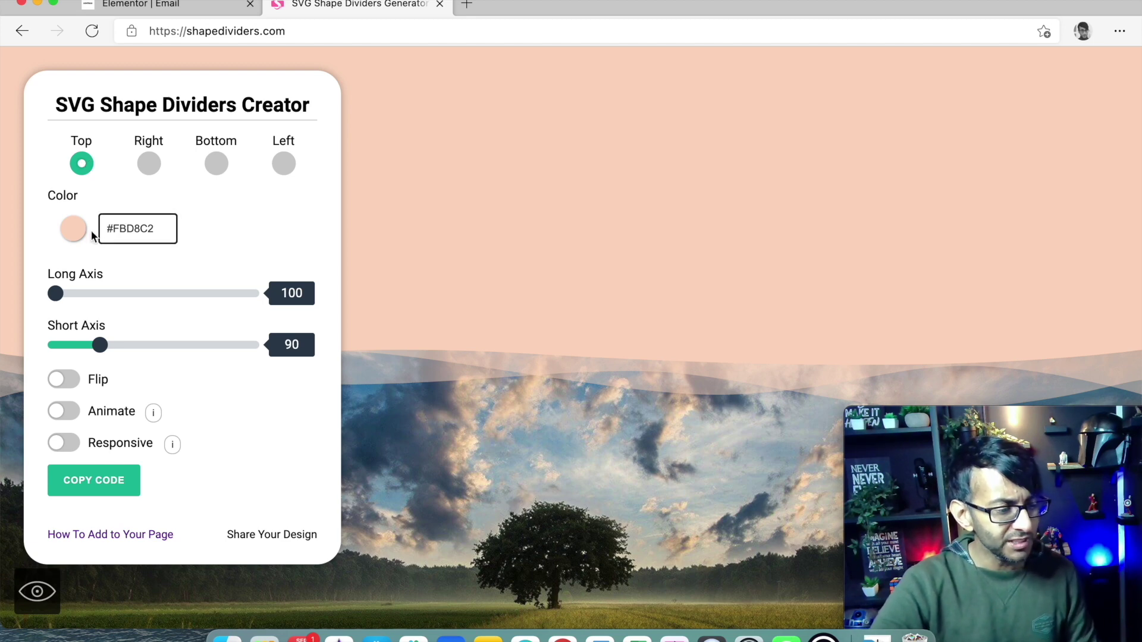
left_click(73, 229)
left_click_drag(135, 357, 5, 421)
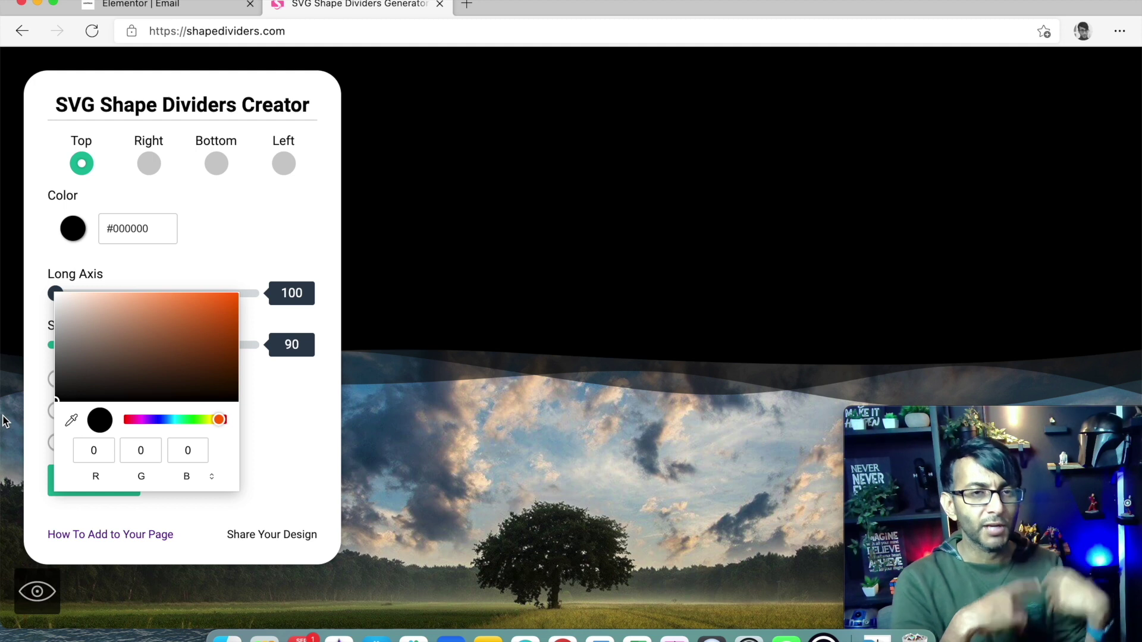
mouse_move(156, 420)
left_mouse_down()
mouse_move(184, 420)
mouse_move(171, 420)
left_mouse_up()
left_click(241, 269)
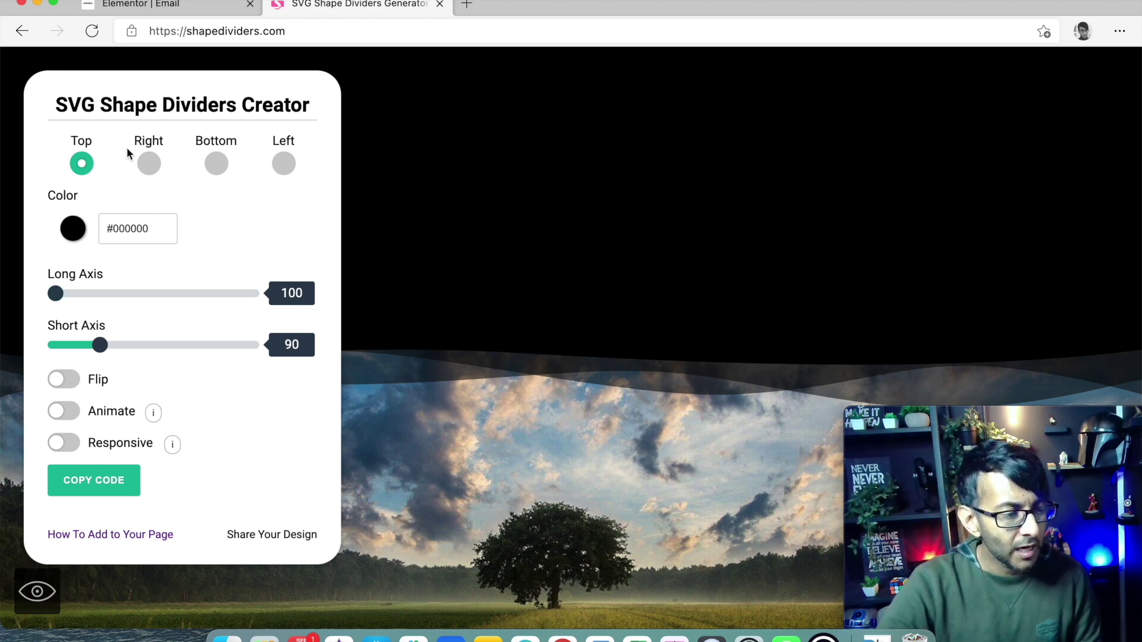
Step: Place the divider on the right side with a long axis of 115 and a short axis of 81
left_click(149, 165)
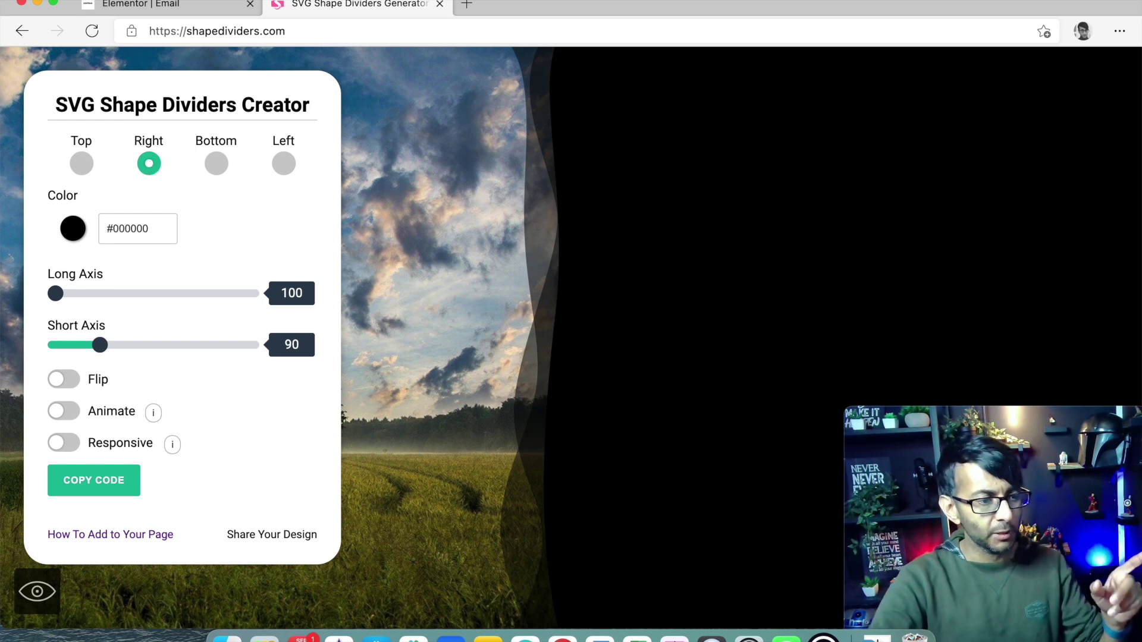
left_click(166, 6)
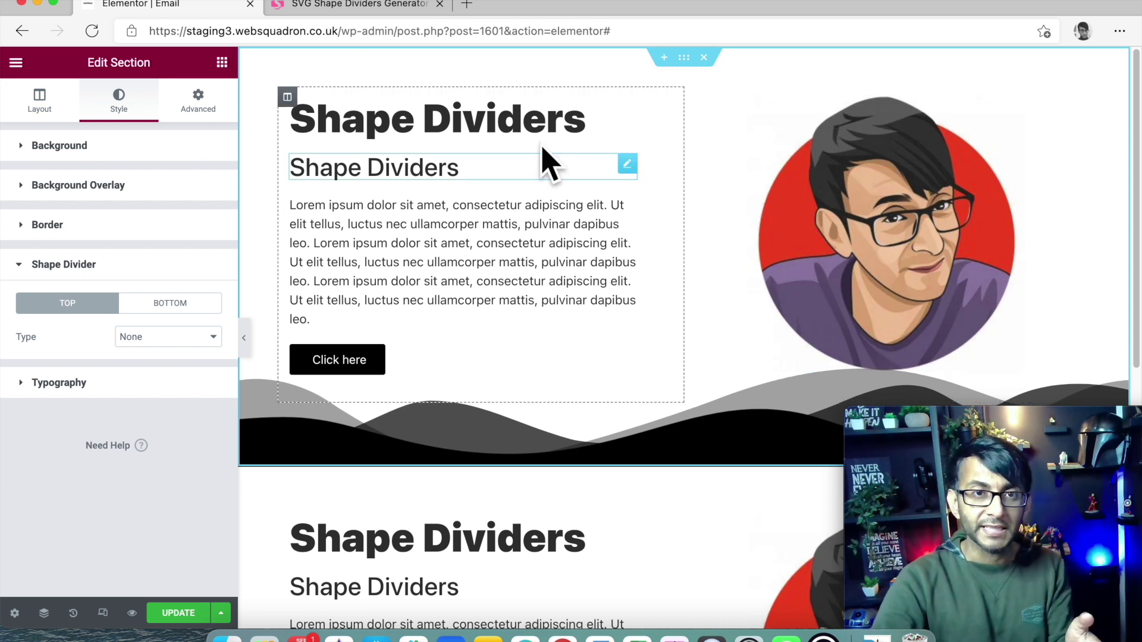
left_click(398, 12)
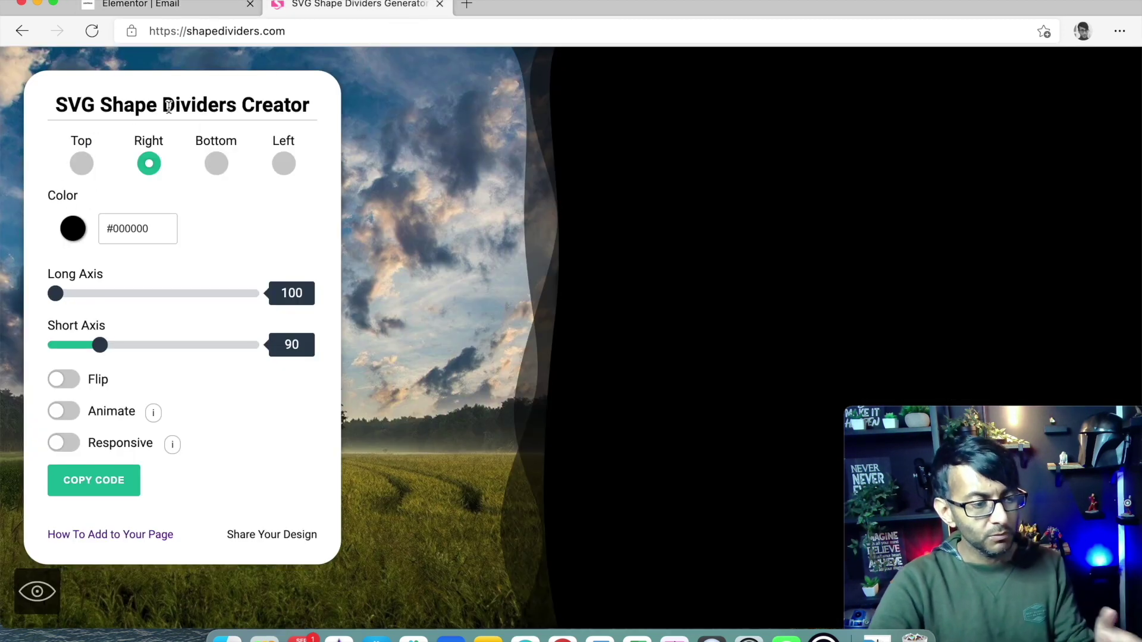
mouse_move(54, 293)
left_mouse_down()
mouse_move(113, 294)
mouse_move(64, 294)
left_mouse_up()
mouse_move(100, 344)
left_mouse_down()
mouse_move(71, 343)
mouse_move(98, 341)
left_mouse_up()
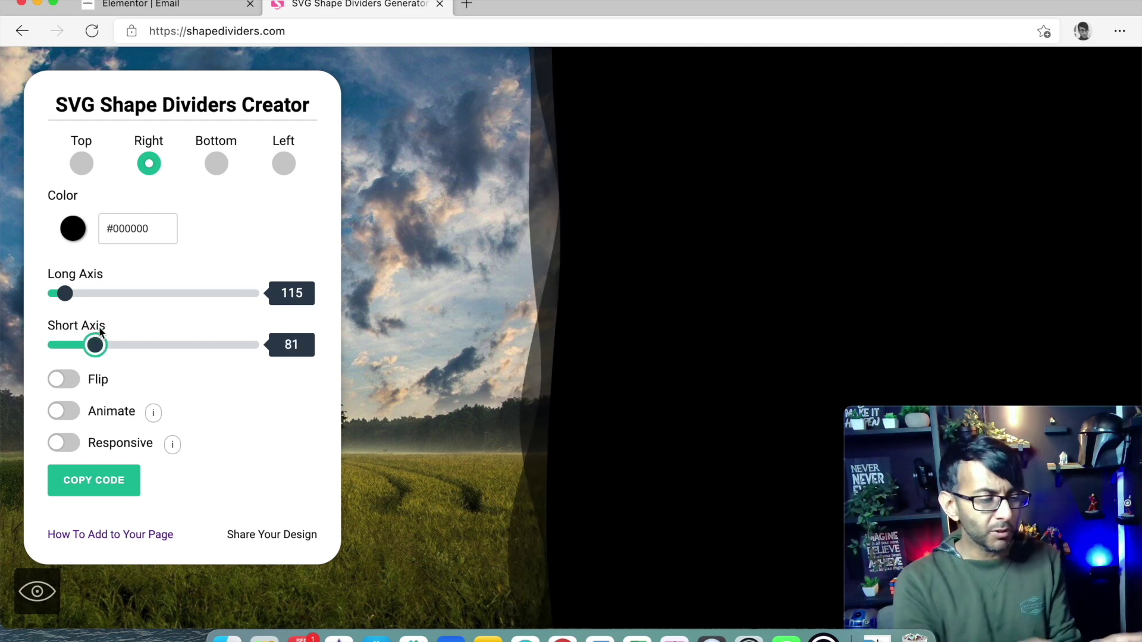
Step: Try the Flip option and the Responsive option on the divider, switching each one back off
left_click(68, 380)
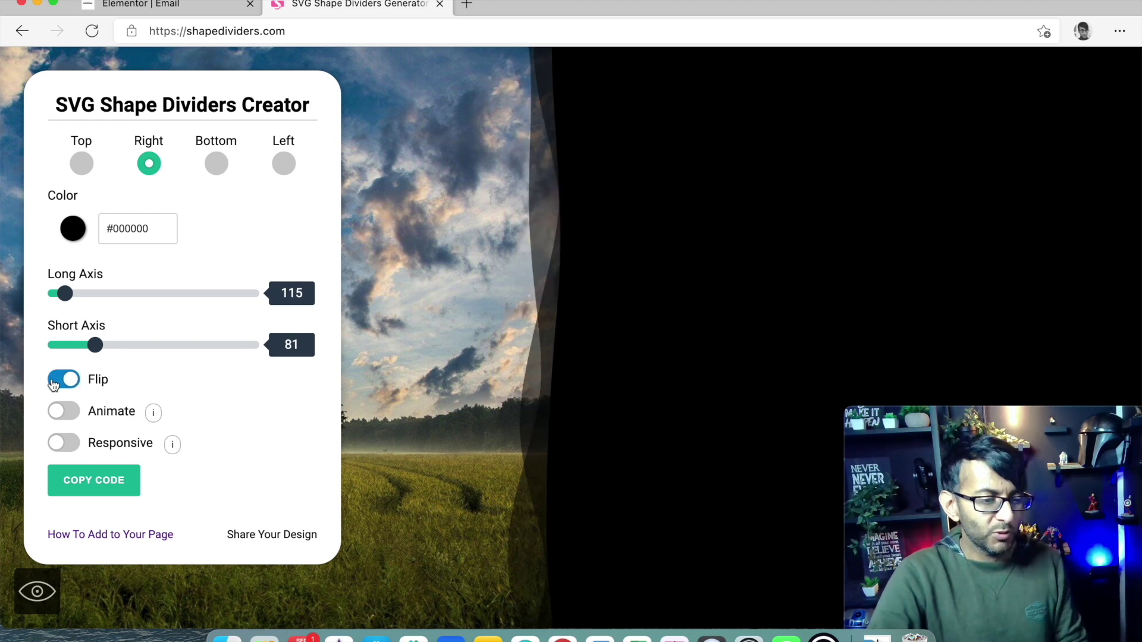
left_click(53, 381)
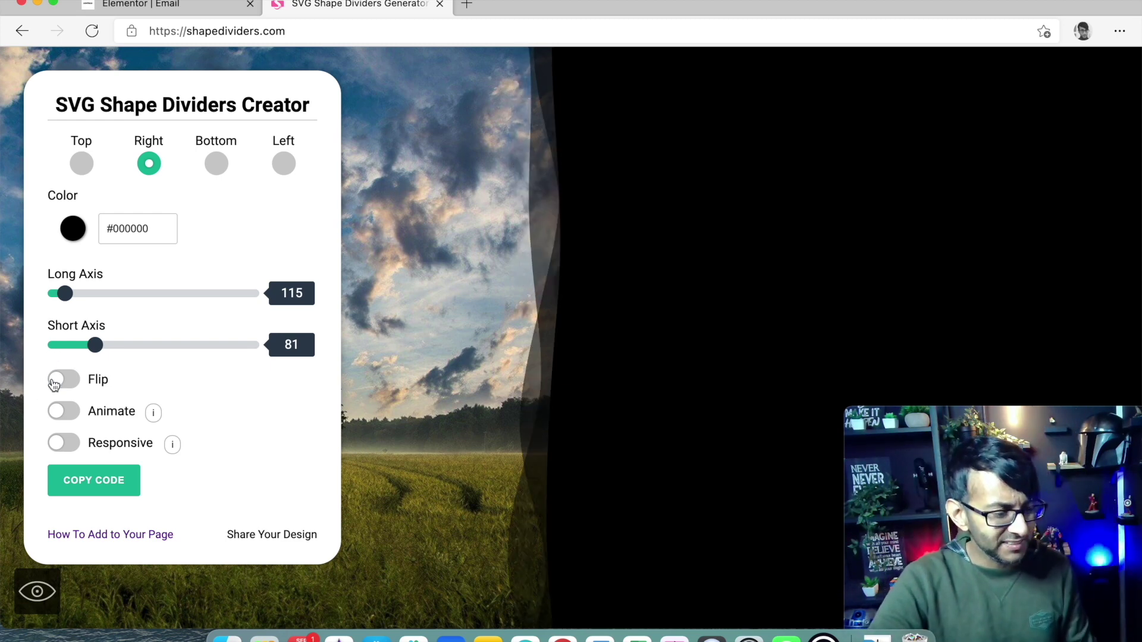
left_click(67, 446)
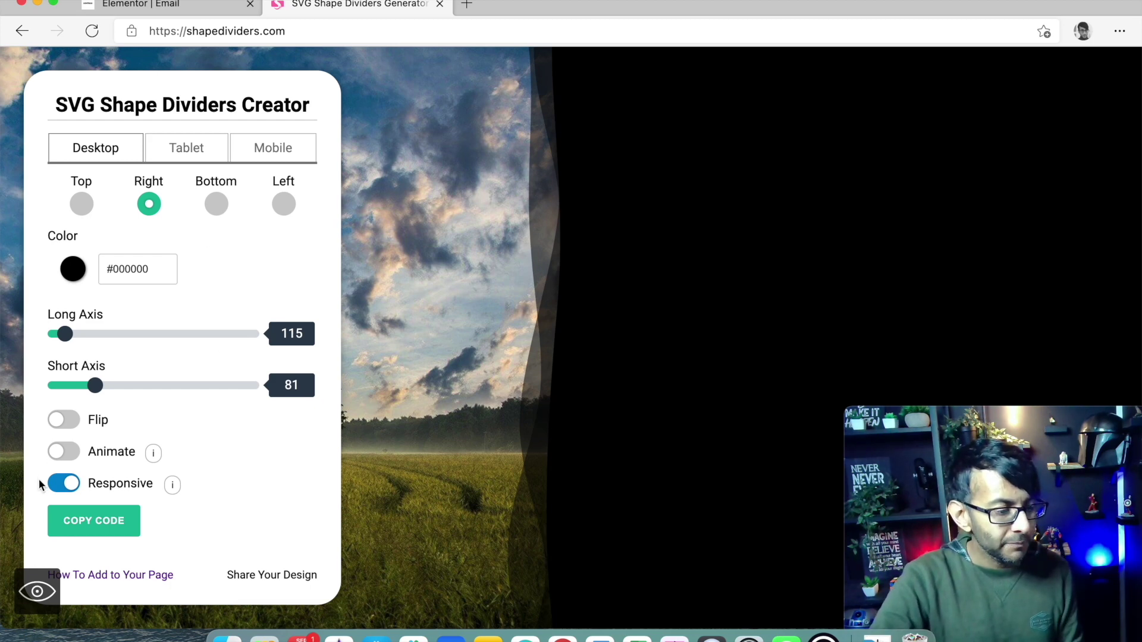
left_click(57, 491)
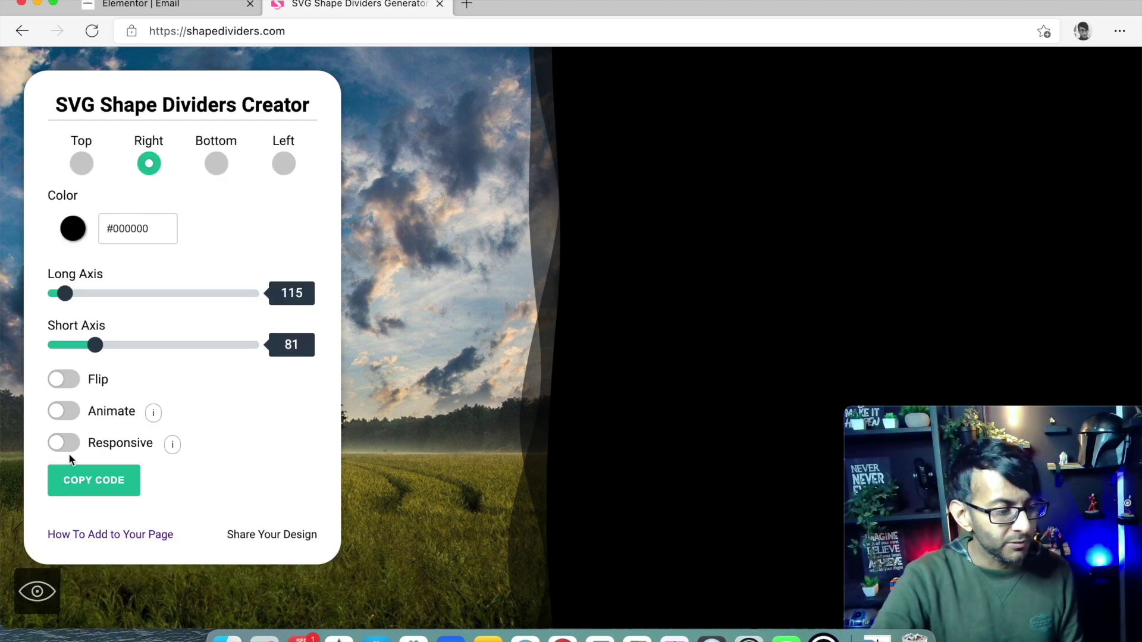
Step: Turn on the Animate option, choose the curved multi-stripe shape from the gallery and set the animation duration to 4
left_click(65, 411)
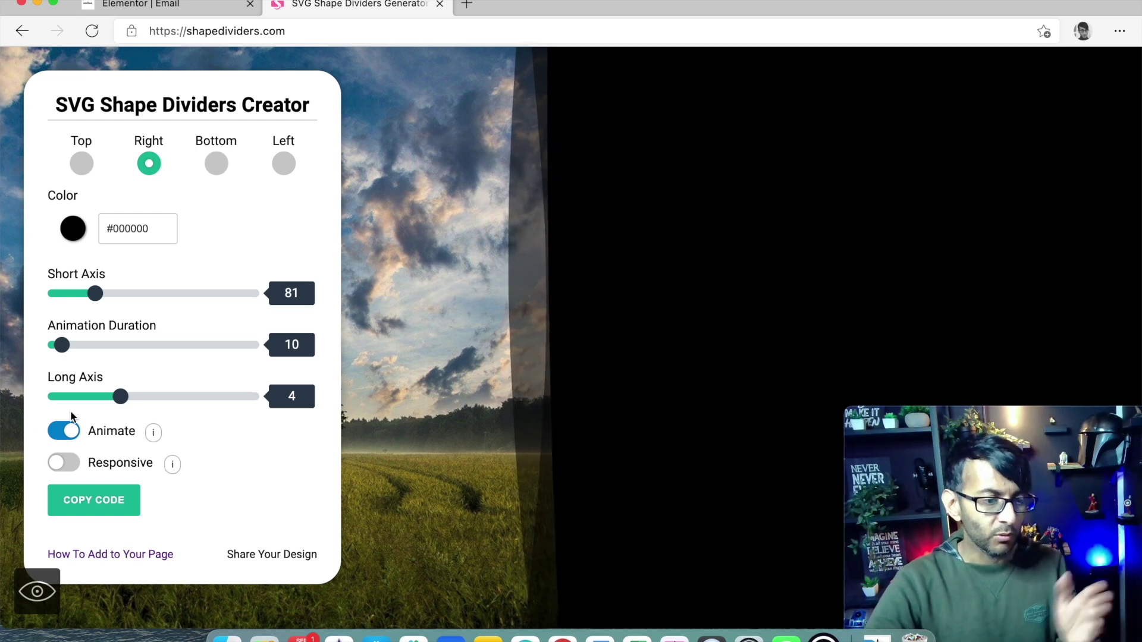
left_click(693, 528)
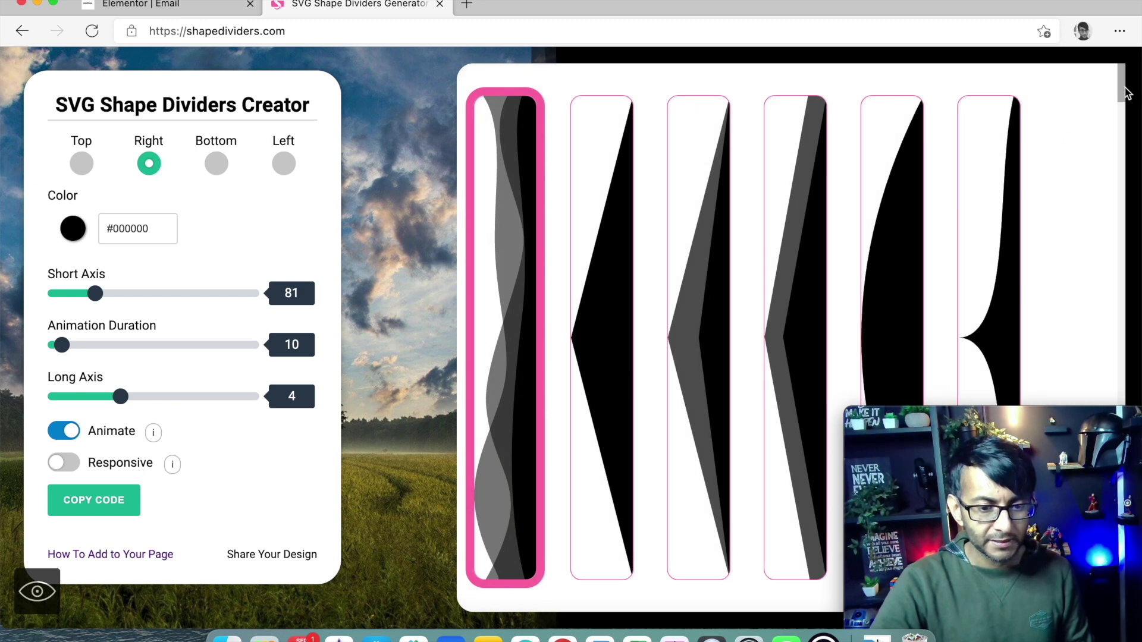
left_click_drag(1125, 94, 1124, 101)
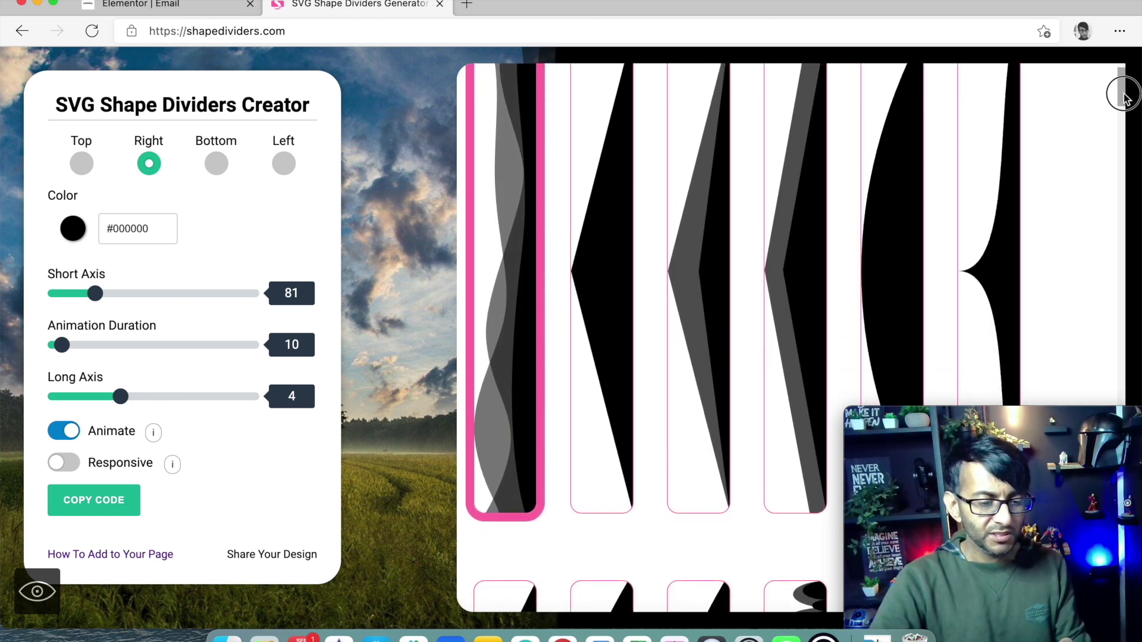
left_click_drag(1123, 95, 1132, 179)
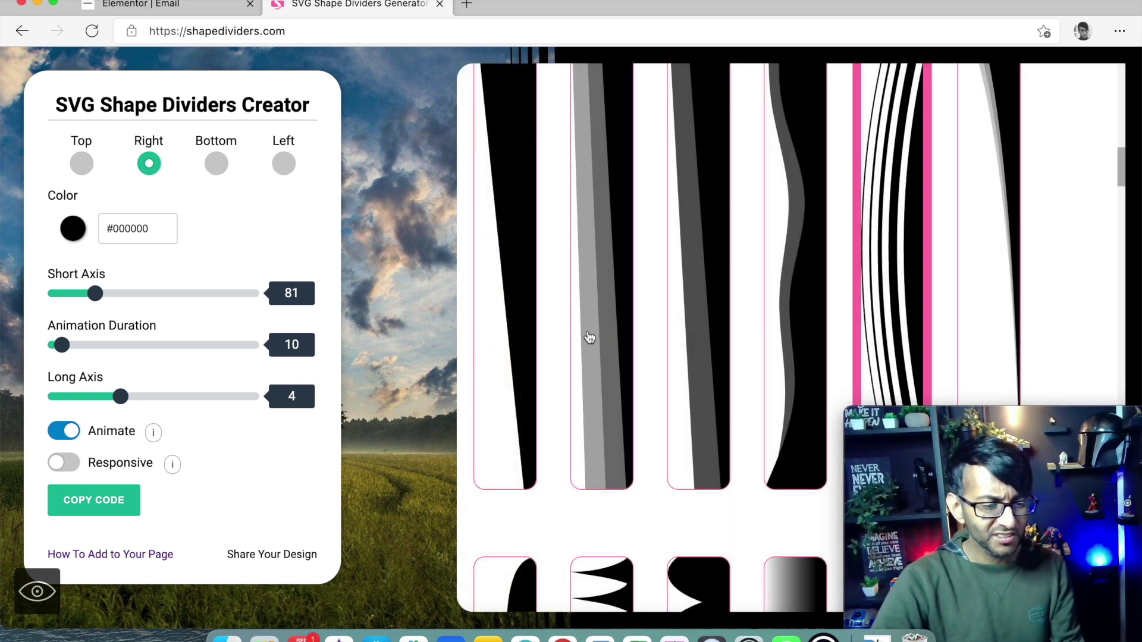
left_click(589, 337)
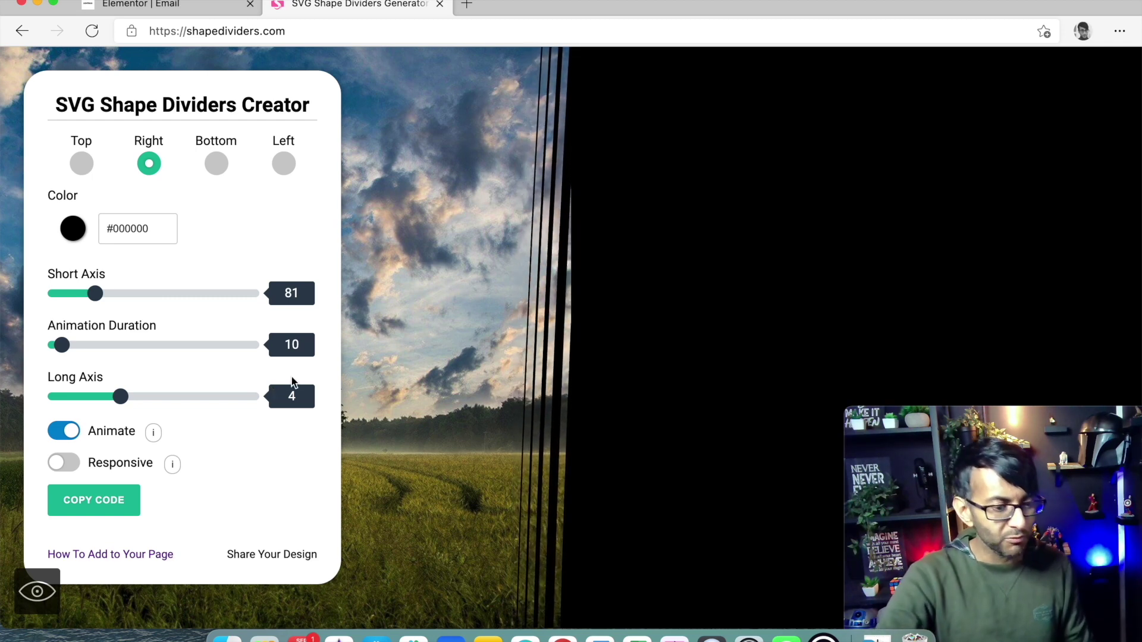
left_click_drag(64, 350, 44, 354)
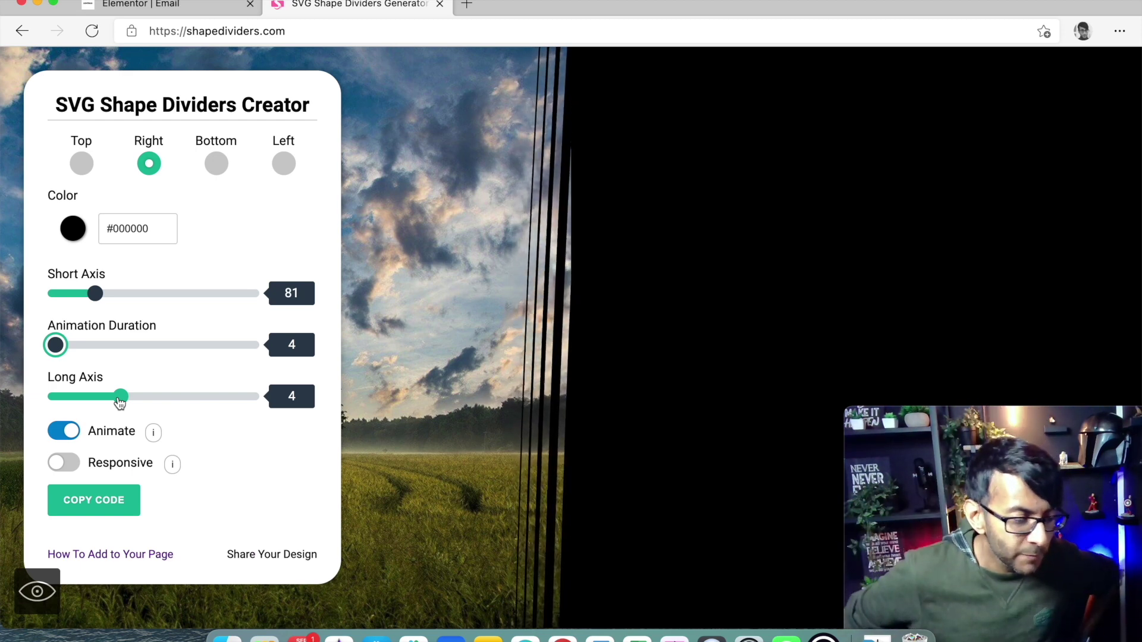
Step: Choose the wavy divider with detached brush strokes from the shape gallery and preview its animation
left_click(782, 311)
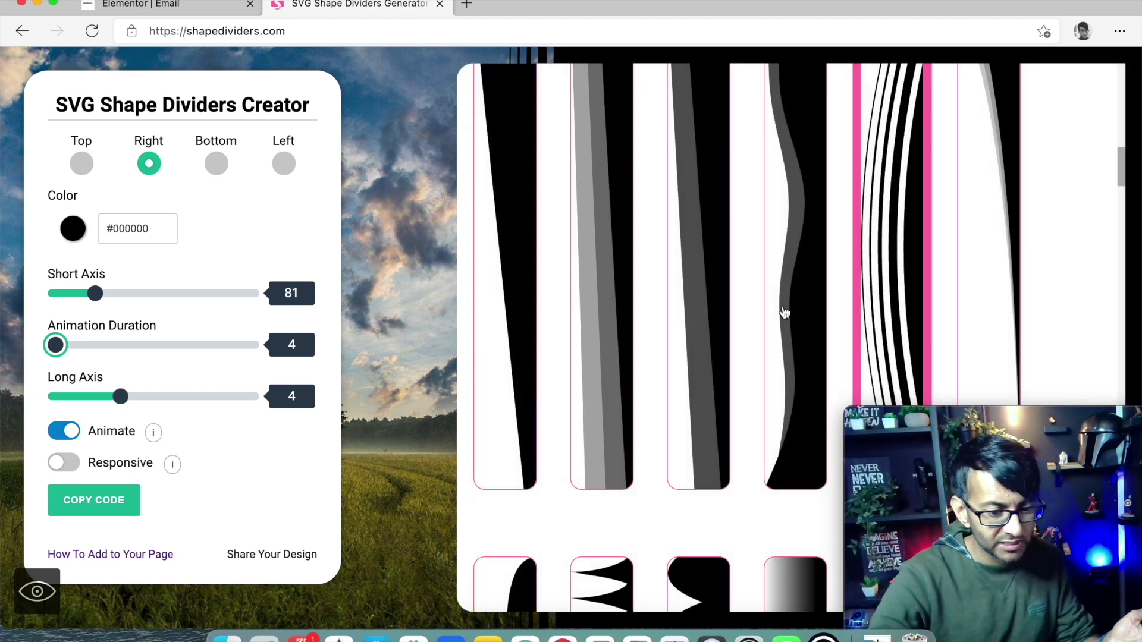
scroll(886, 327, "down", 5)
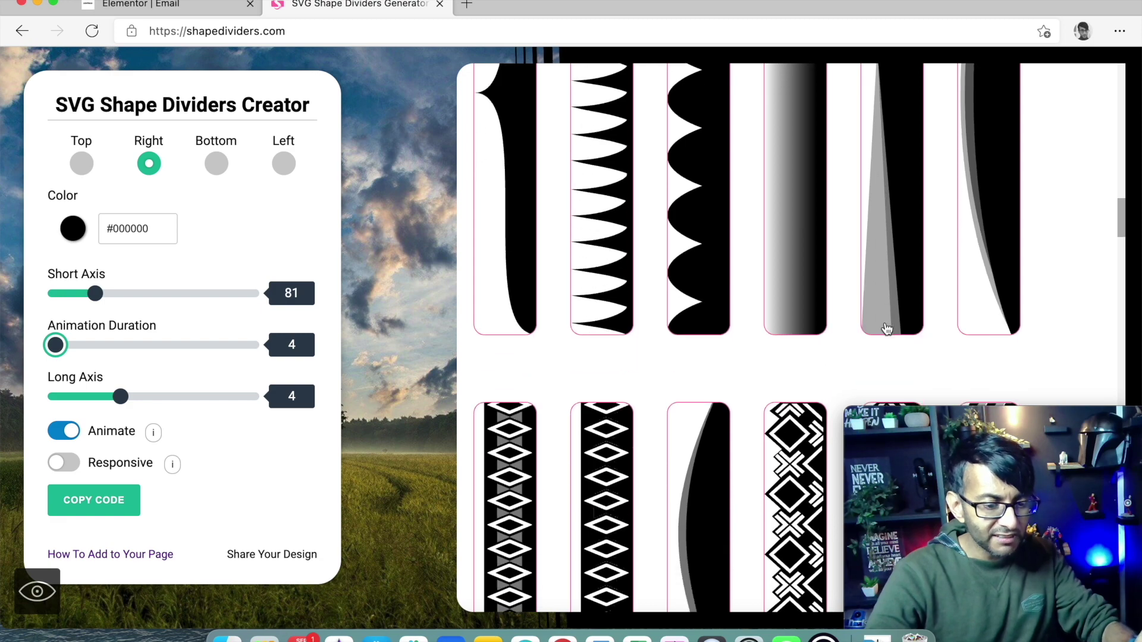
scroll(886, 329, "down", 3)
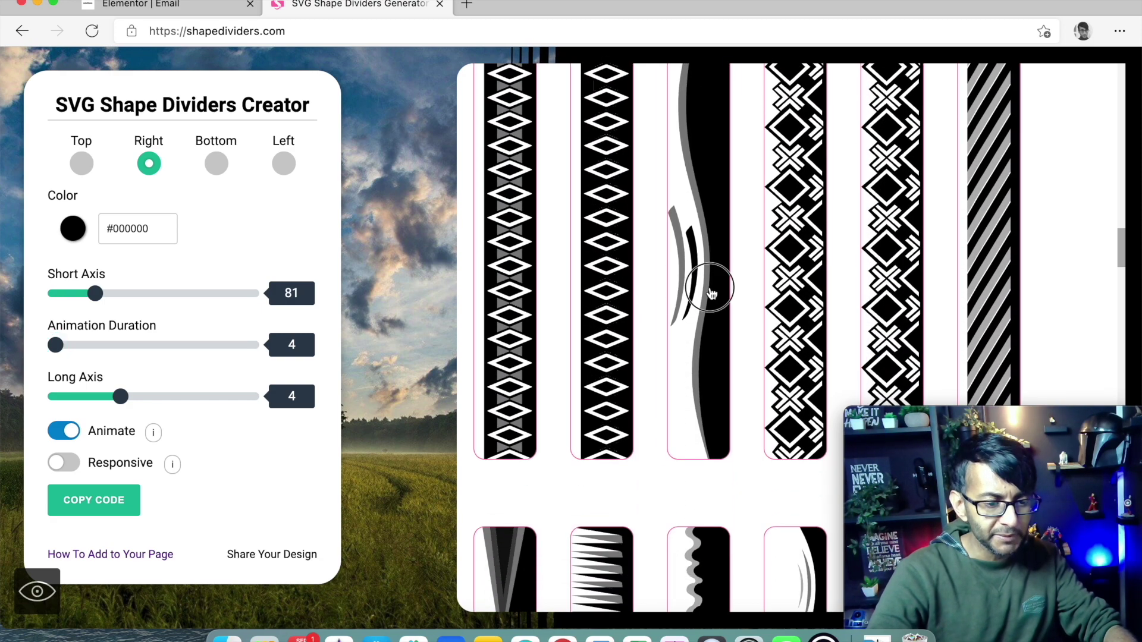
left_click(712, 294)
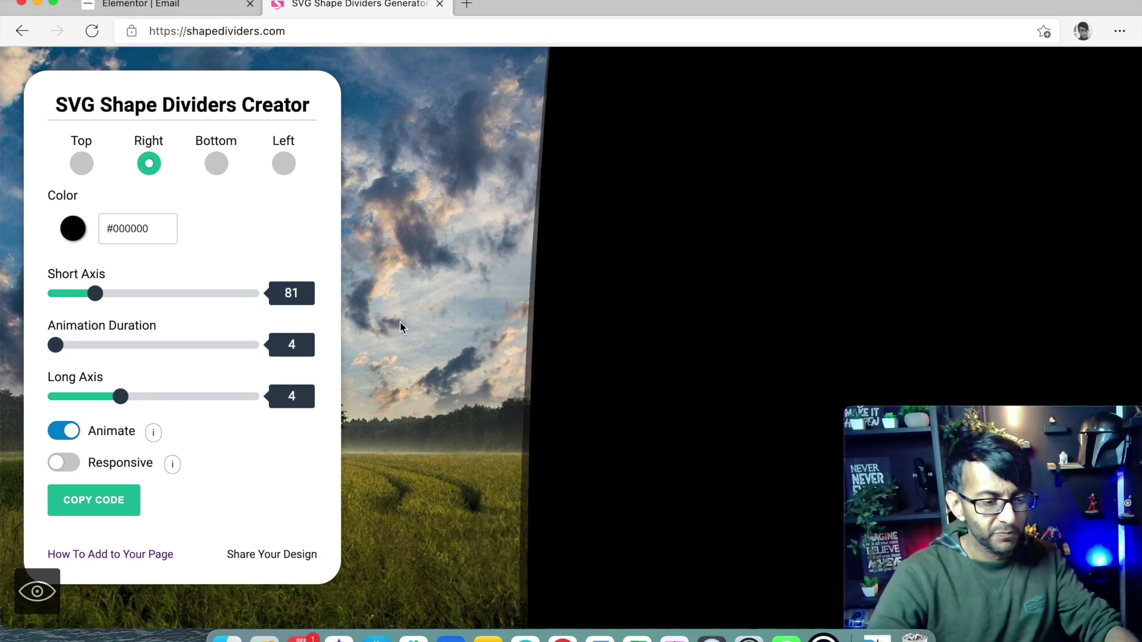
left_click(517, 323)
left_click(369, 310)
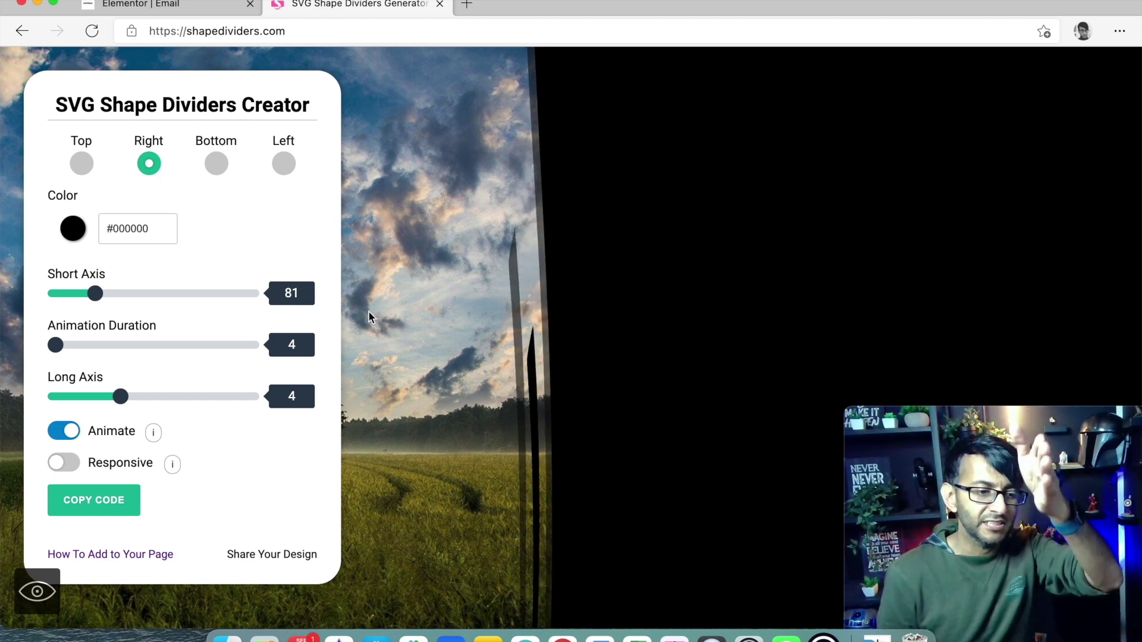
Step: Choose the dotted divider from the shape gallery and set the long axis to 4 and the animation duration to 9
left_click(595, 315)
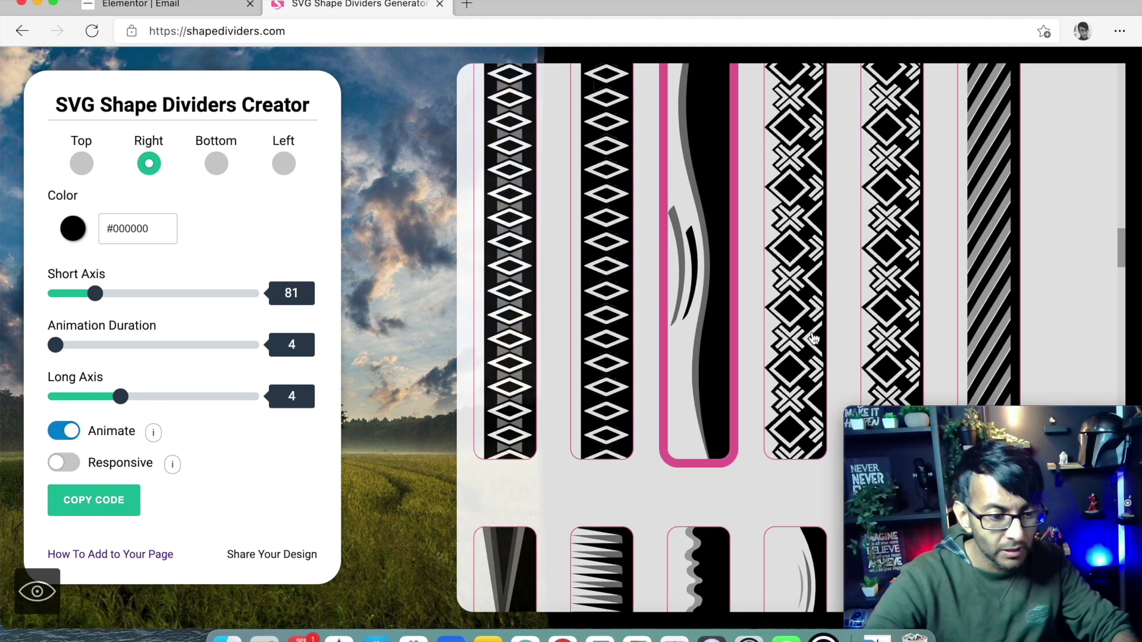
scroll(801, 324, "down", 5)
scroll(803, 324, "down", 4)
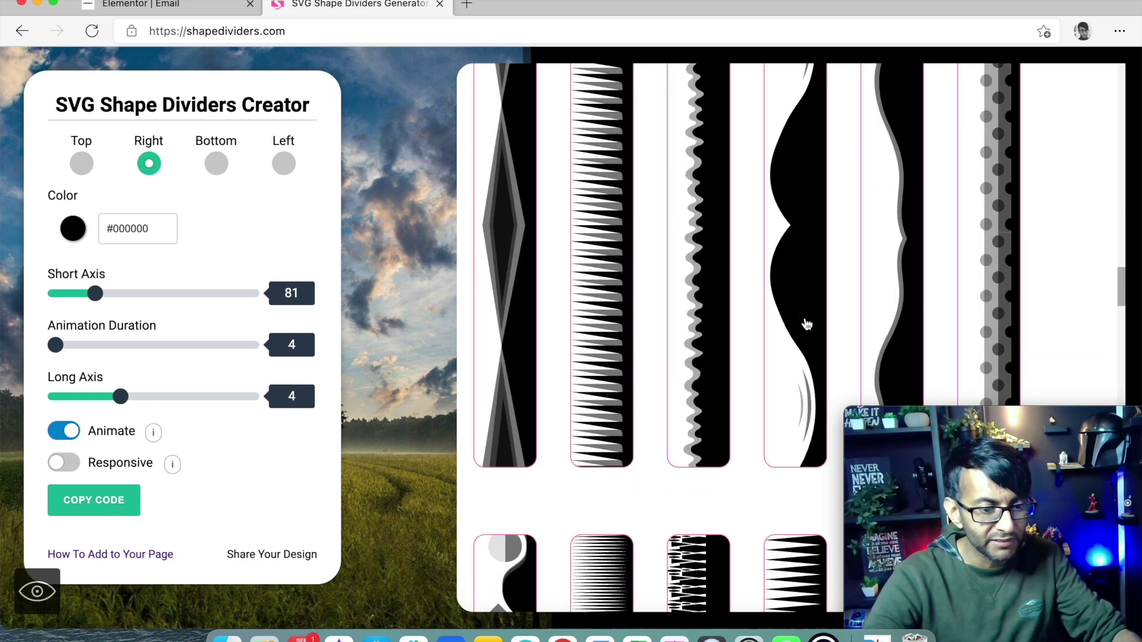
left_click(994, 299)
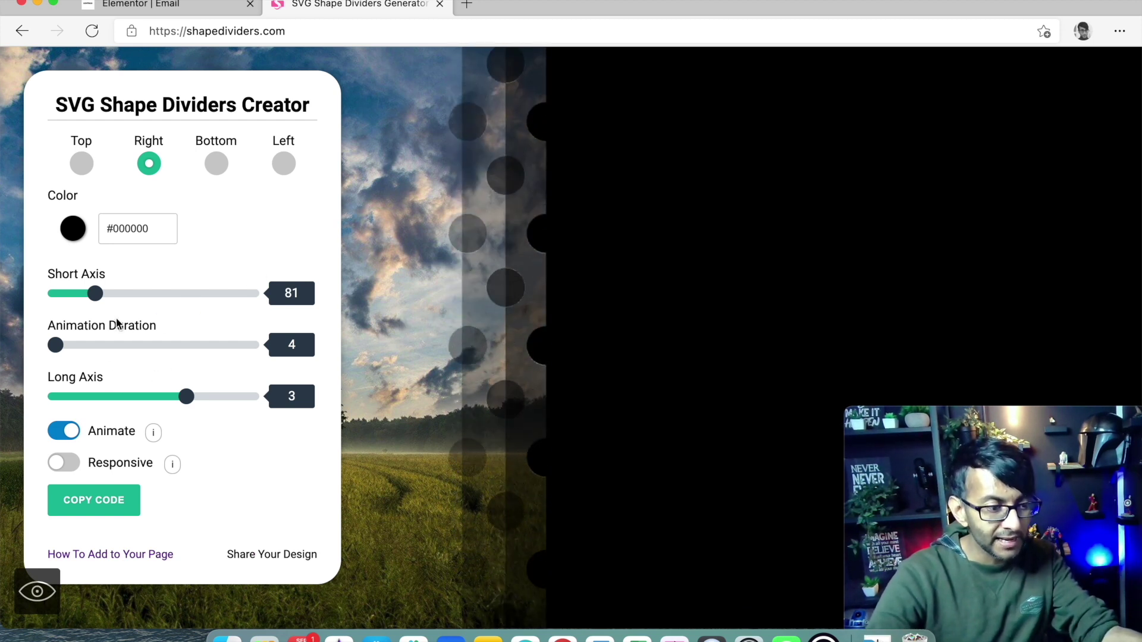
left_click_drag(185, 398, 120, 397)
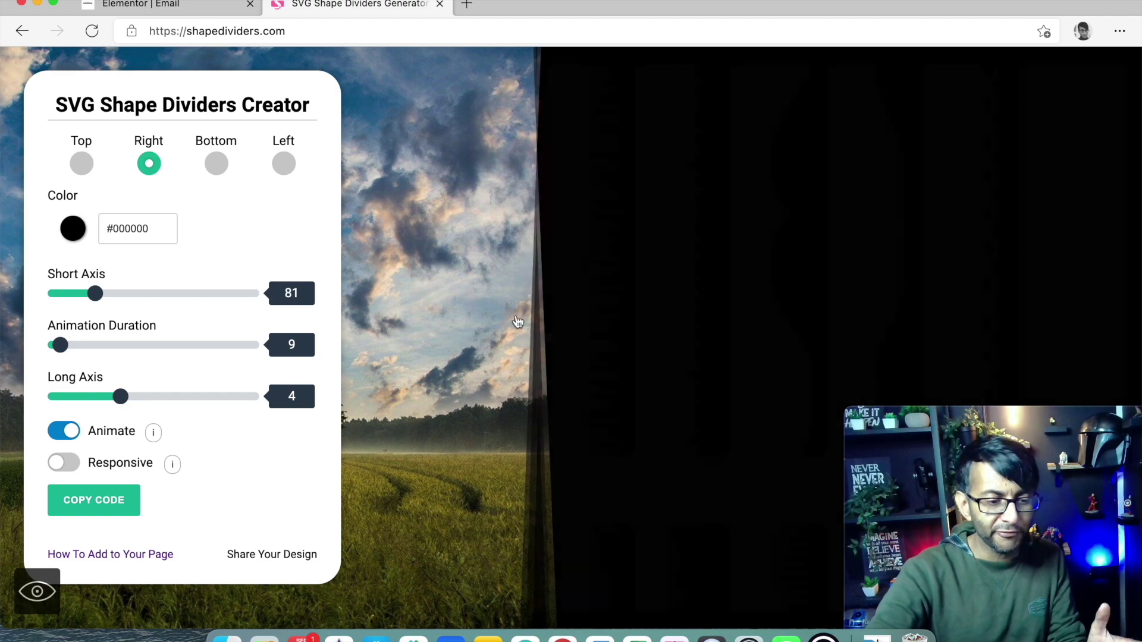
Step: Choose the divider made of scattered rectangular blocks from the shape gallery and preview its animation
left_click(894, 303)
scroll(829, 309, "down", 10)
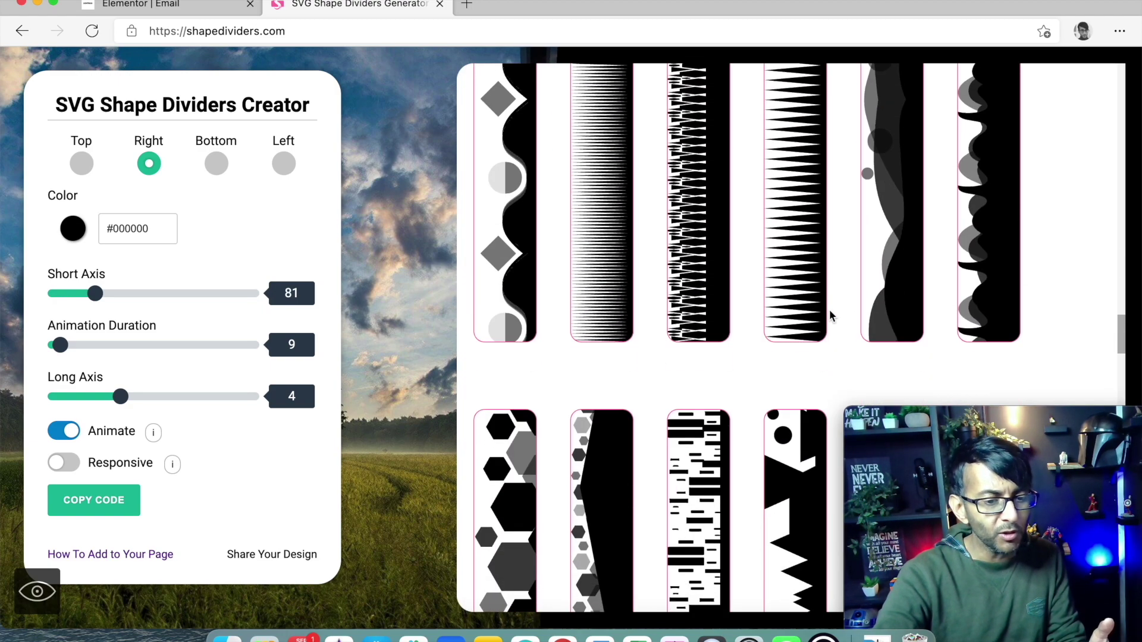
scroll(702, 378, "down", 5)
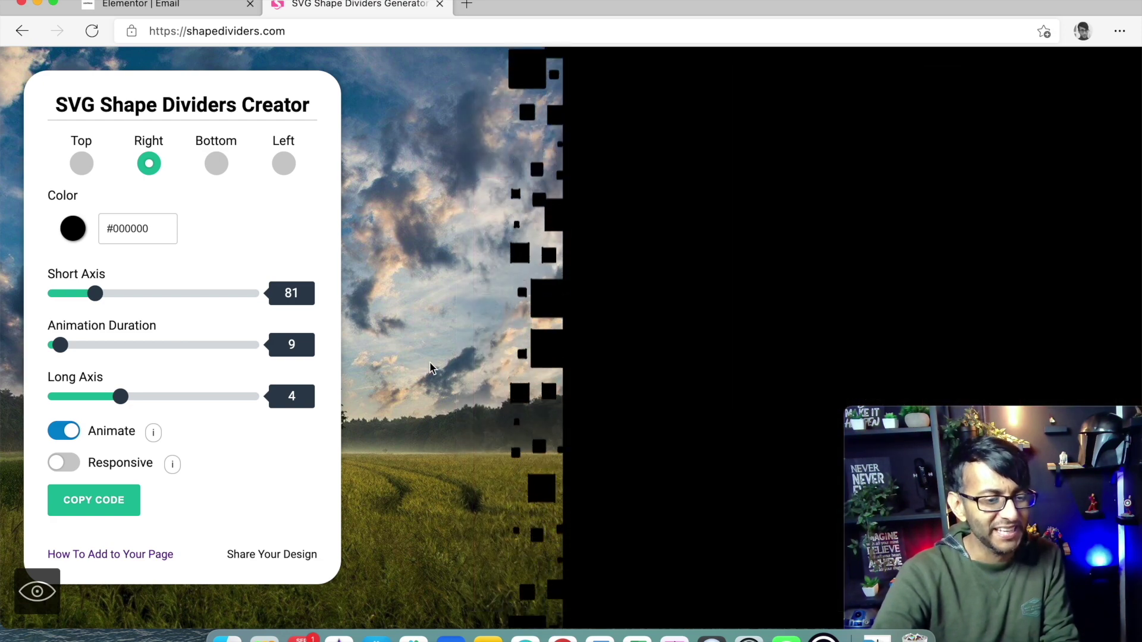
Step: Choose the premium dripping-liquid divider from the shape gallery
scroll(914, 374, "down", 15)
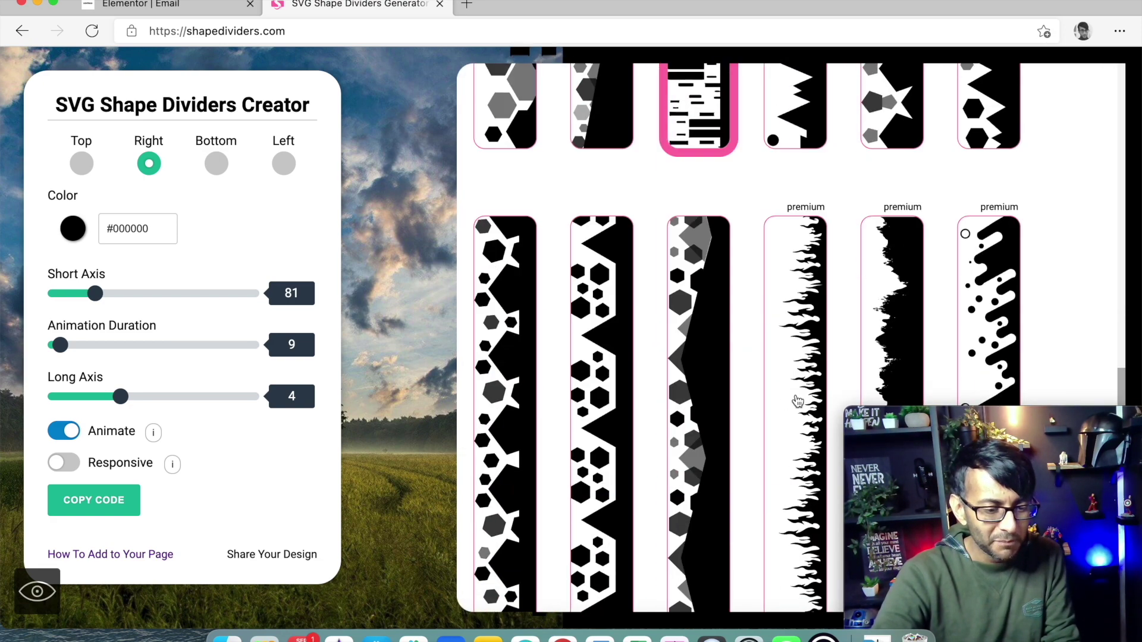
scroll(901, 381, "down", 7)
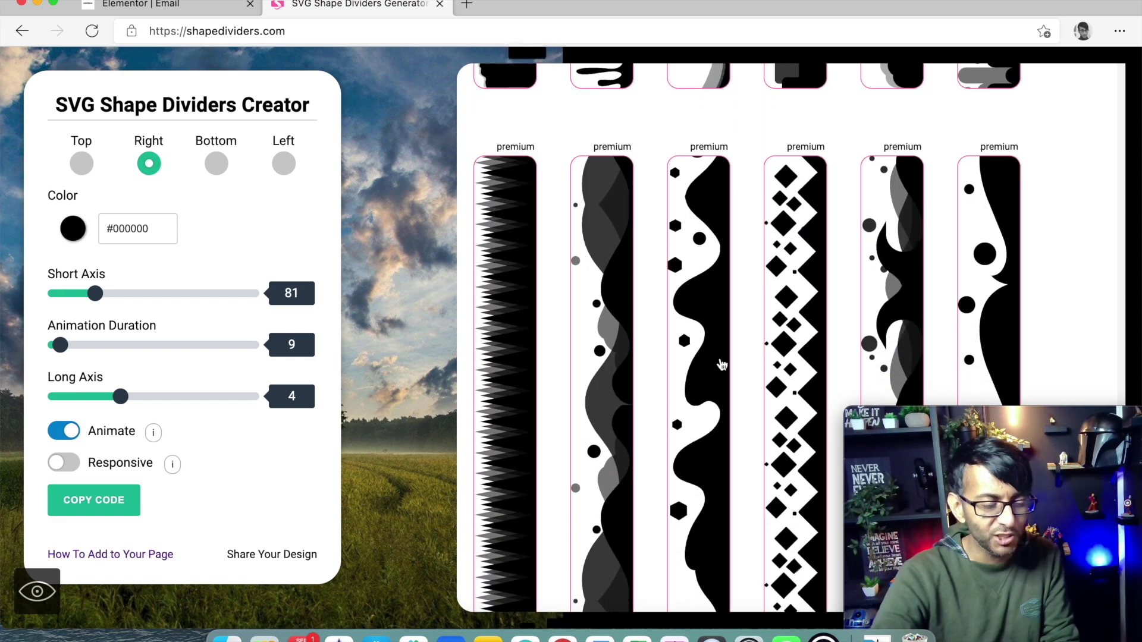
scroll(654, 351, "up", 8)
left_click(618, 337)
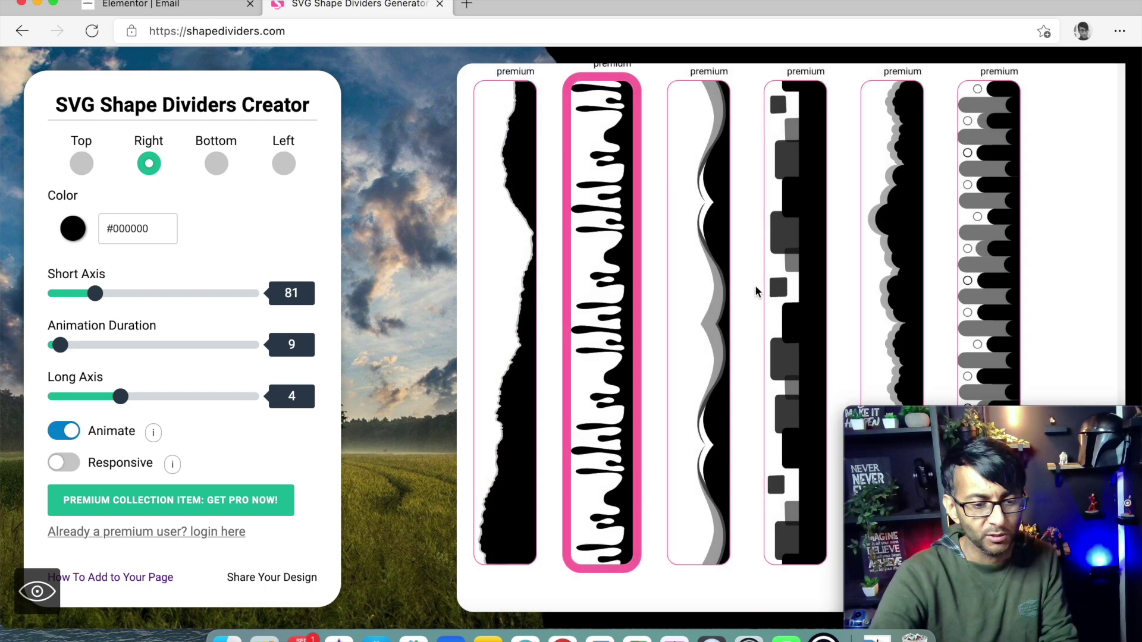
Step: Choose the curved multi-stripe divider from the gallery, try it in the Bottom position and set it back to Right
mouse_move(889, 418)
scroll(880, 333, "down", 5)
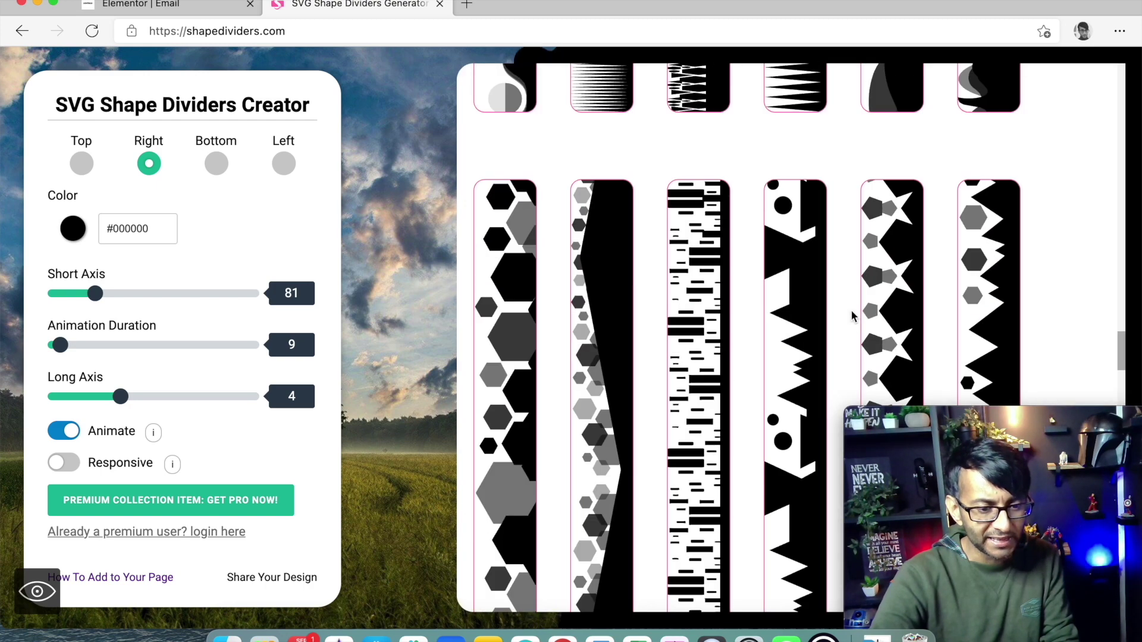
scroll(852, 316, "down", 3)
left_click(601, 268)
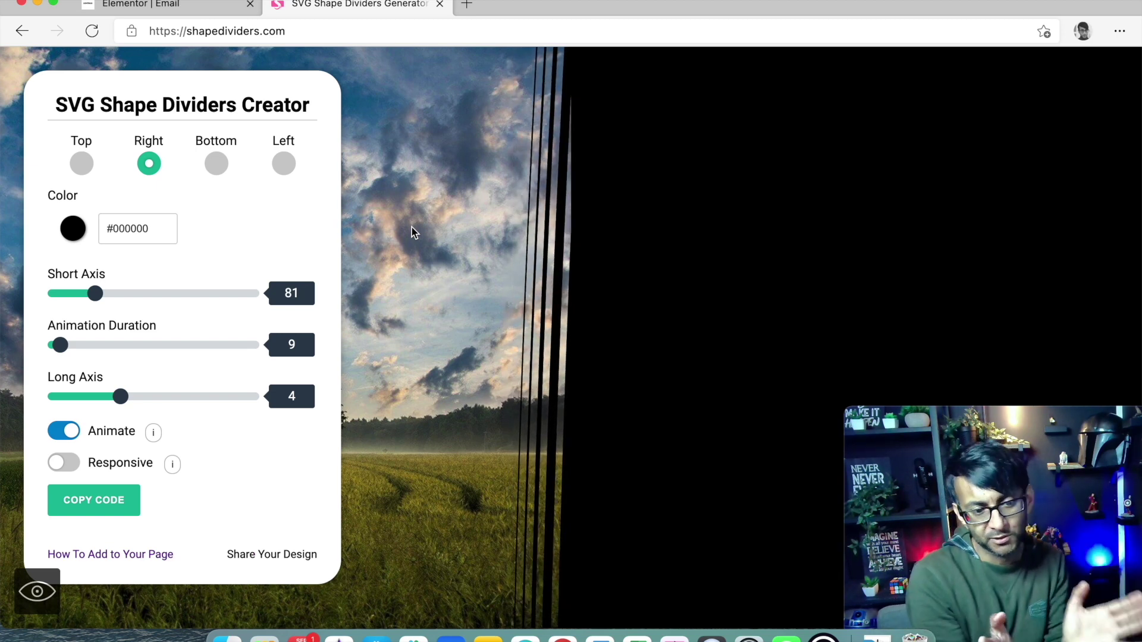
left_click(529, 238)
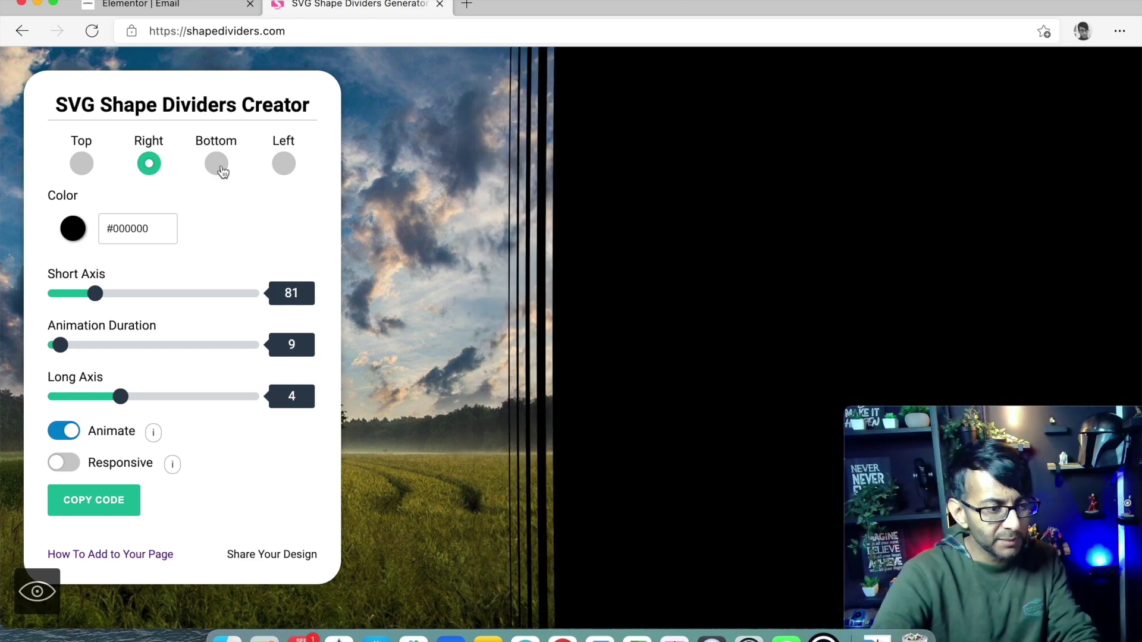
left_click(217, 164)
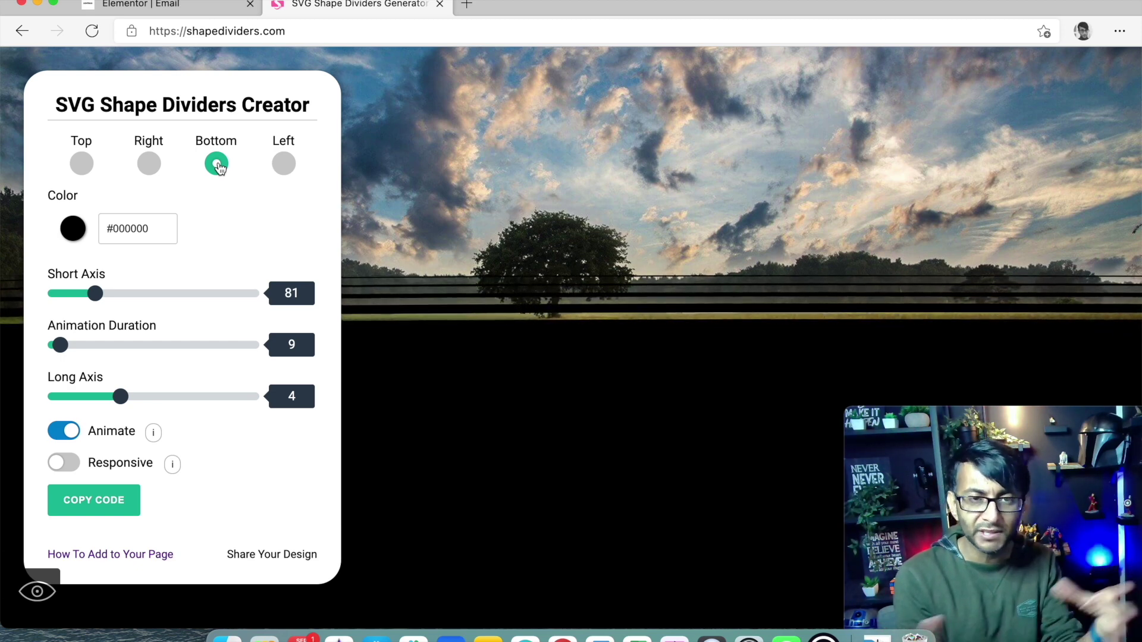
left_click(148, 165)
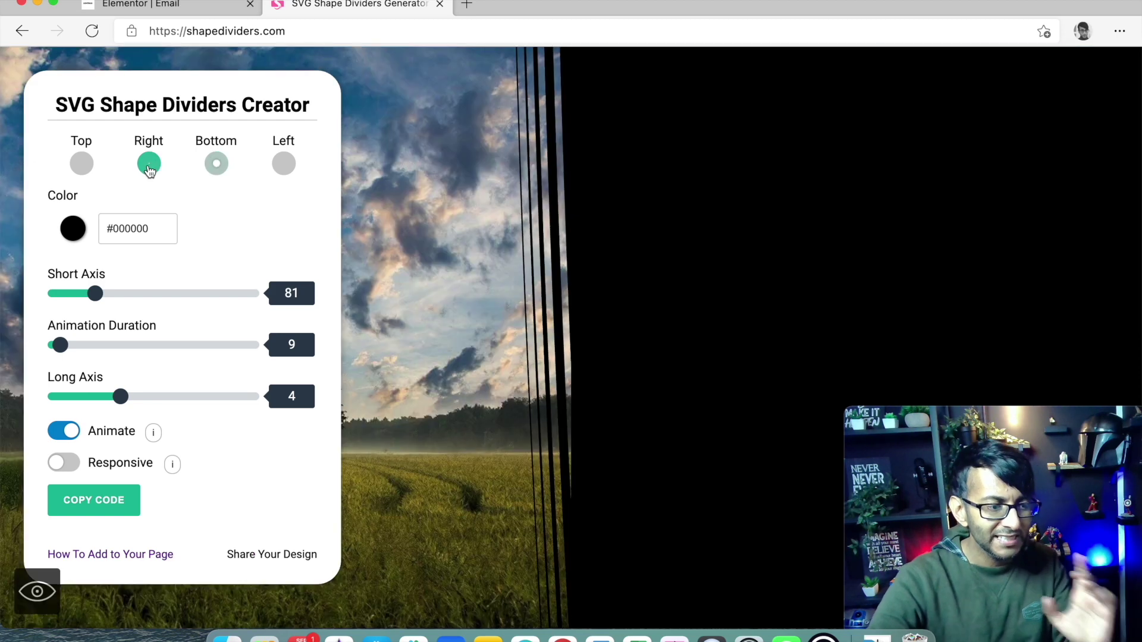
Step: Browse the shape gallery and compare the free divider shapes with the ones marked premium
left_click(563, 265)
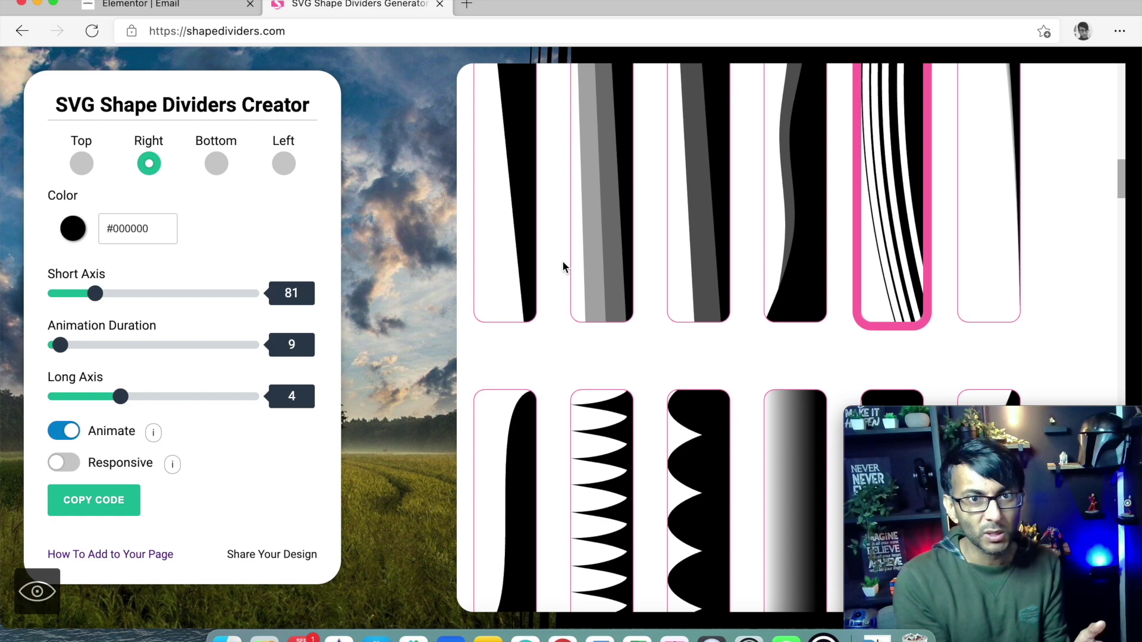
scroll(847, 221, "down", 15)
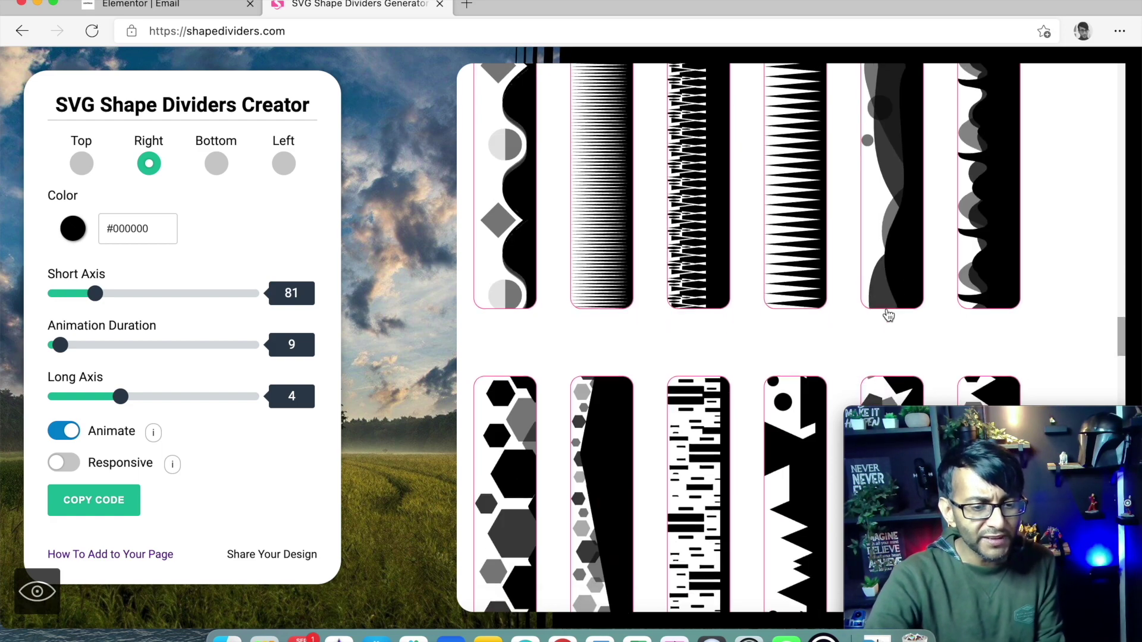
scroll(789, 307, "down", 10)
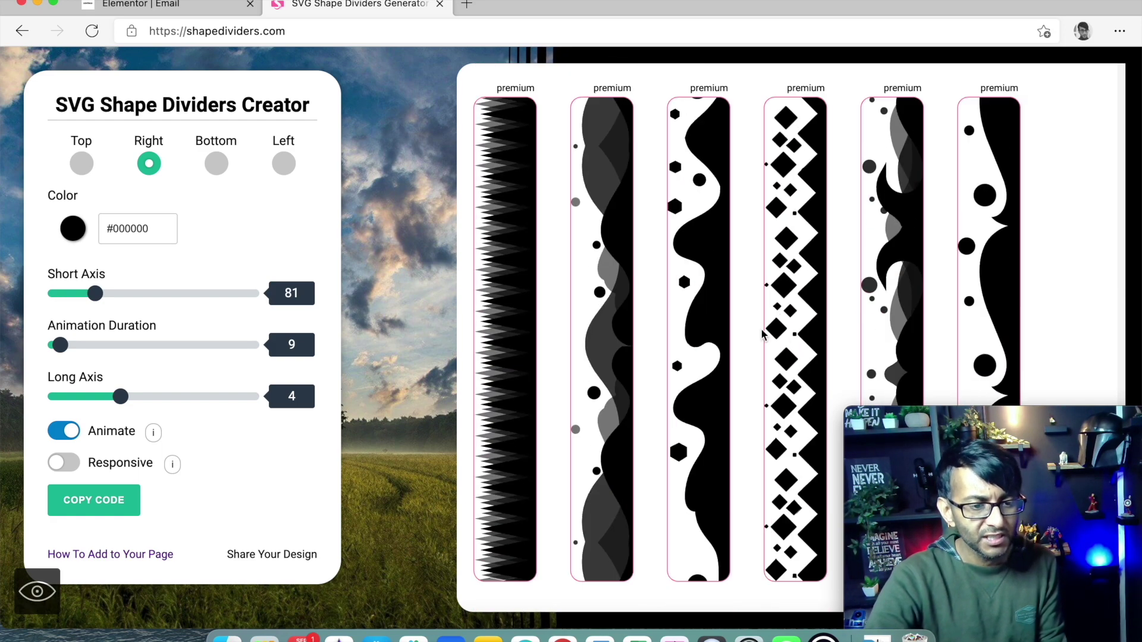
scroll(752, 324, "up", 5)
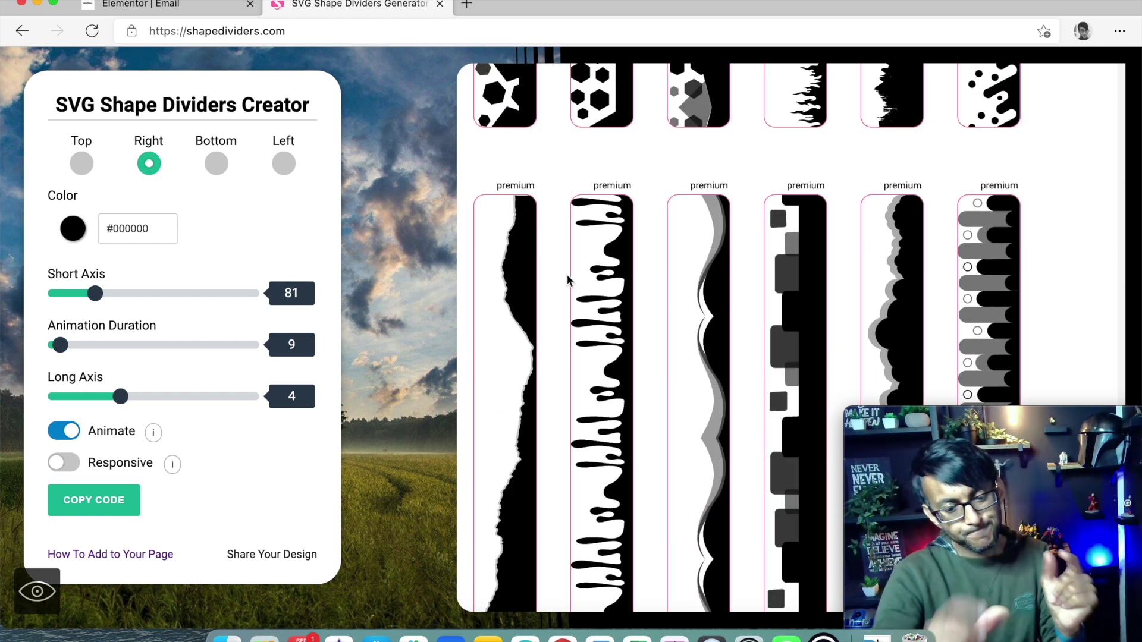
scroll(610, 272, "up", 4)
scroll(611, 273, "up", 5)
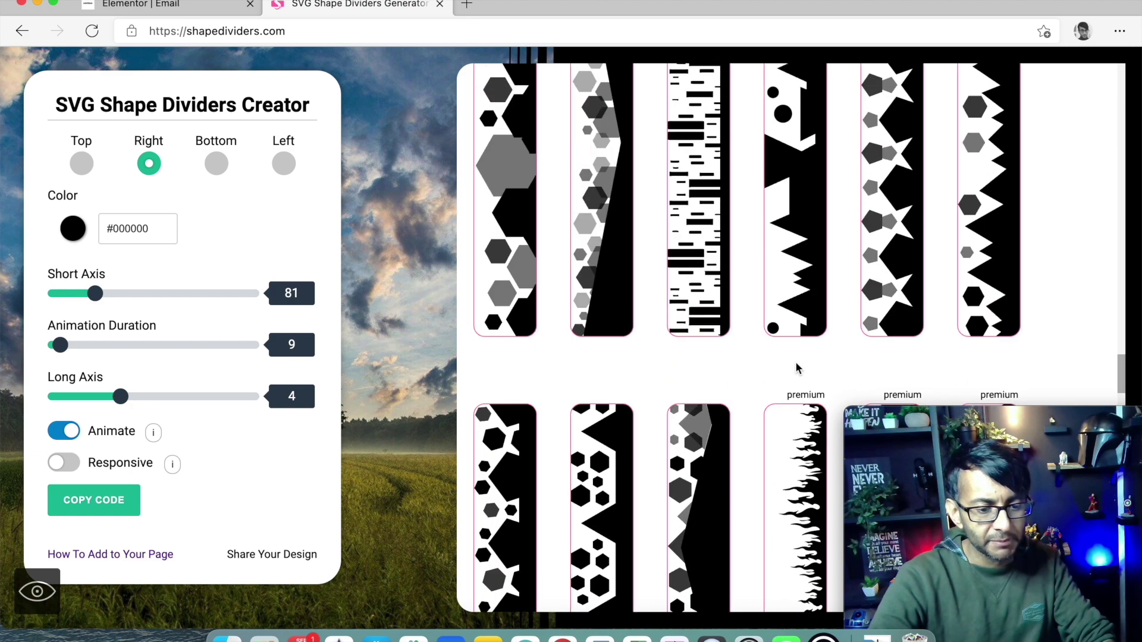
scroll(797, 368, "up", 5)
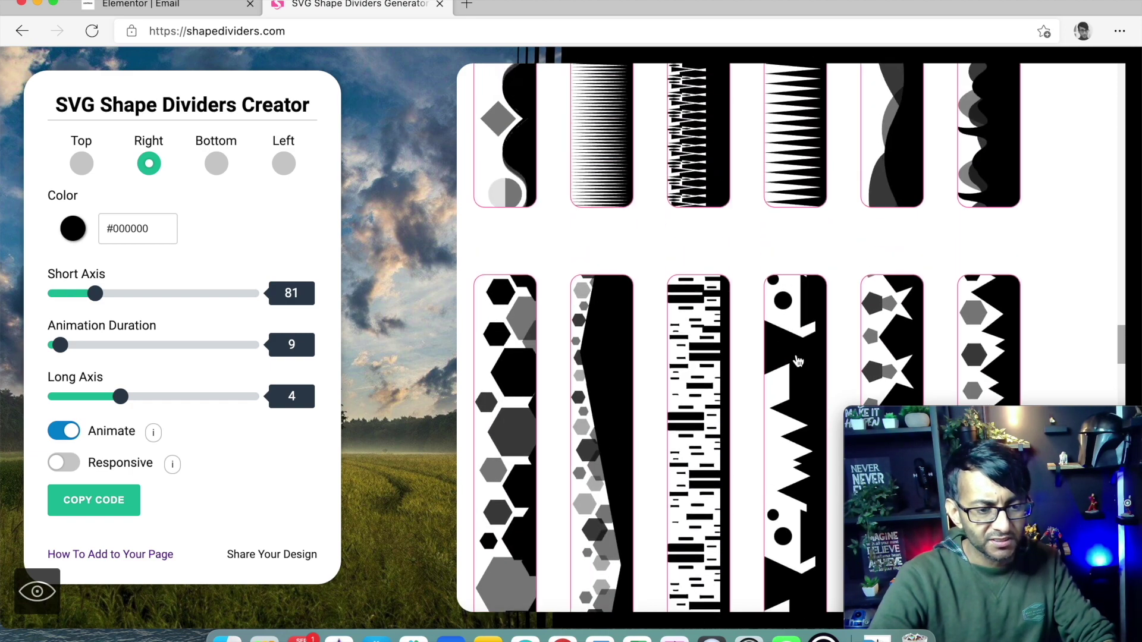
scroll(798, 361, "up", 5)
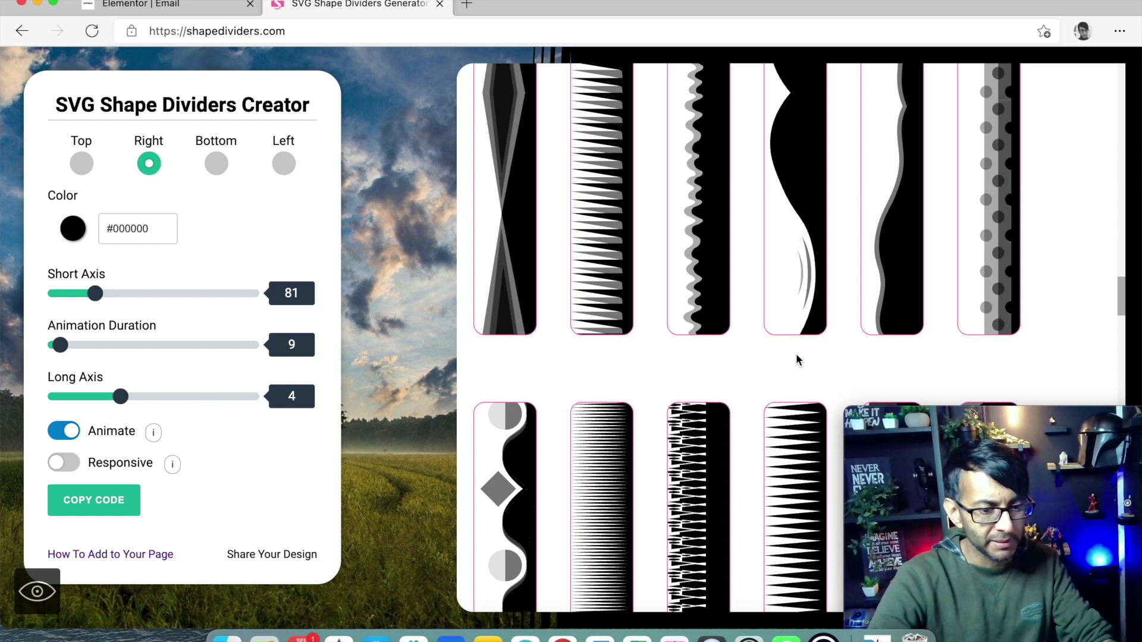
scroll(767, 375, "down", 10)
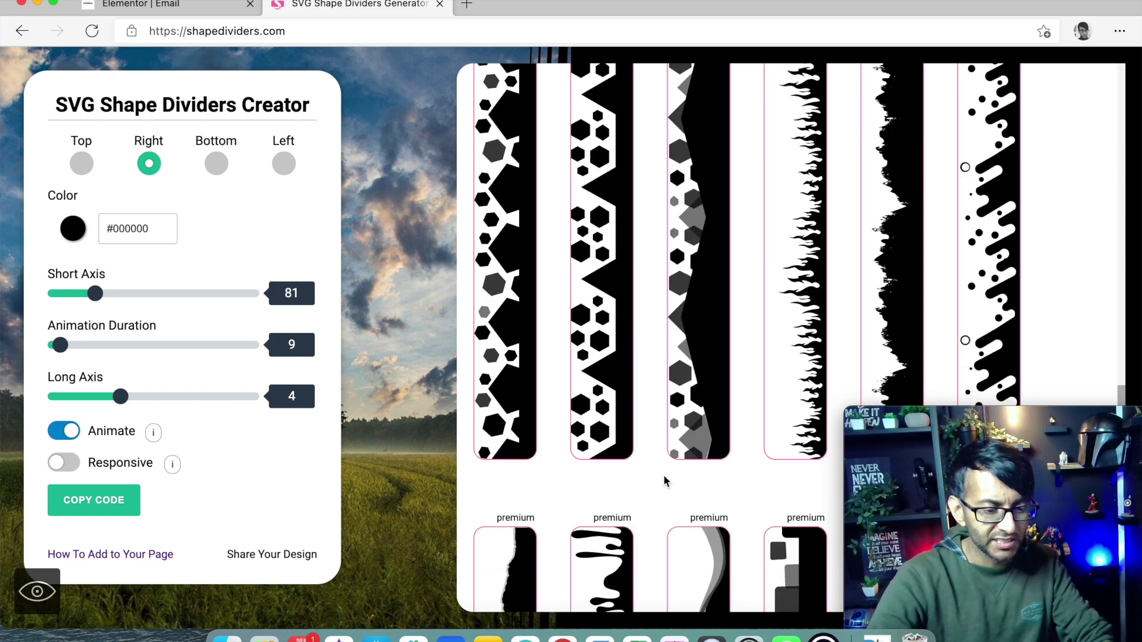
scroll(663, 476, "down", 4)
scroll(624, 428, "down", 7)
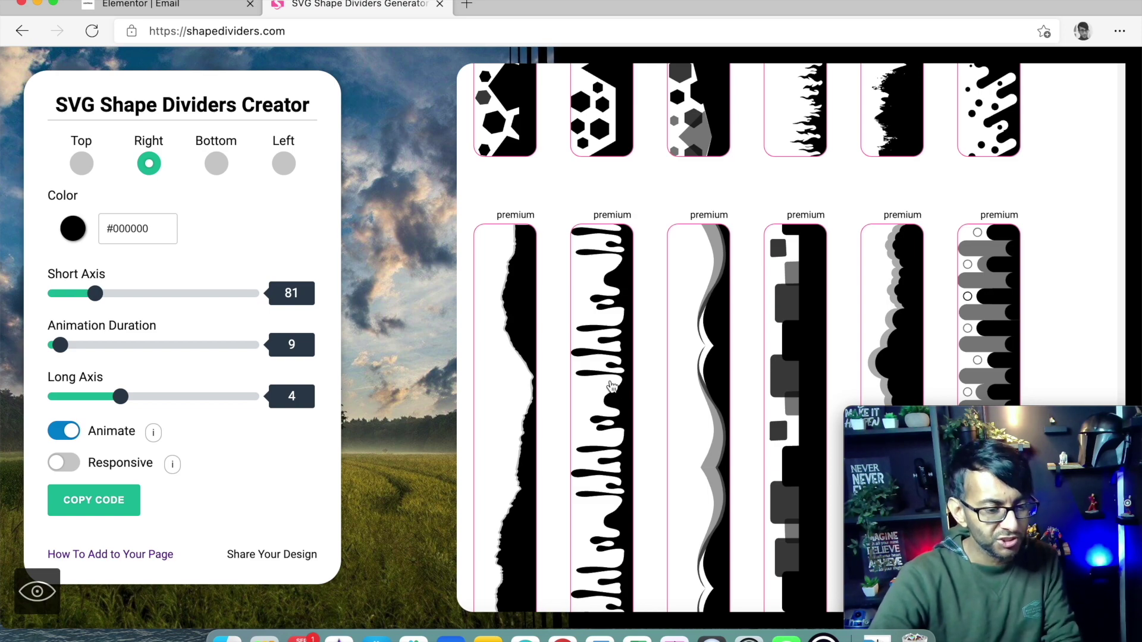
Step: Look up the premium subscription plans starting from the dripping premium divider, and return to the divider generator
left_click(580, 355)
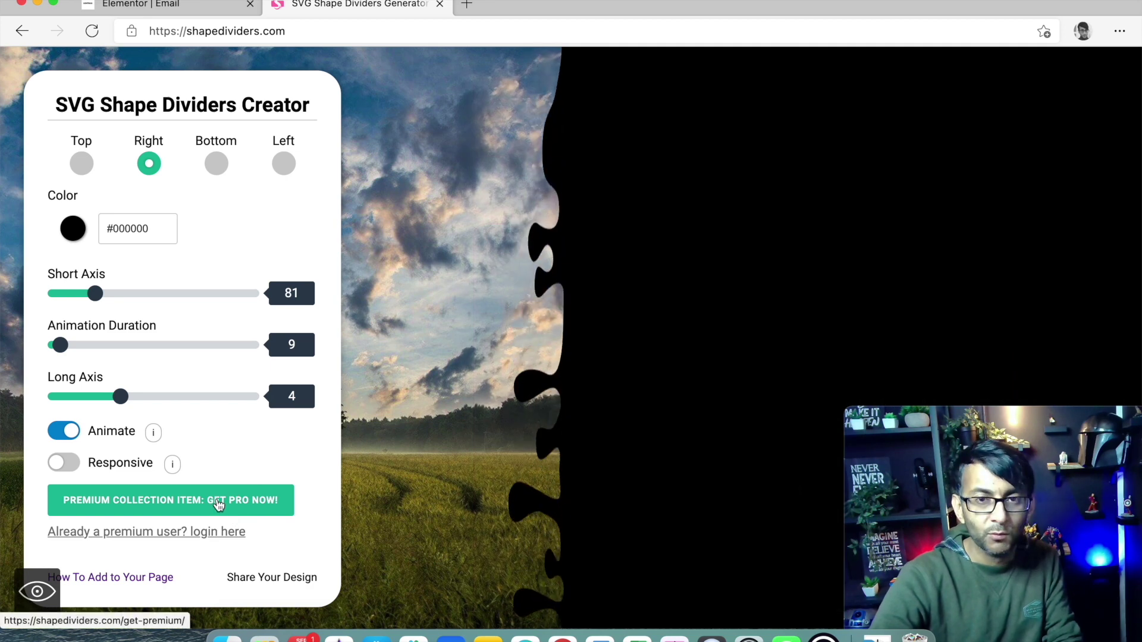
left_click(219, 504)
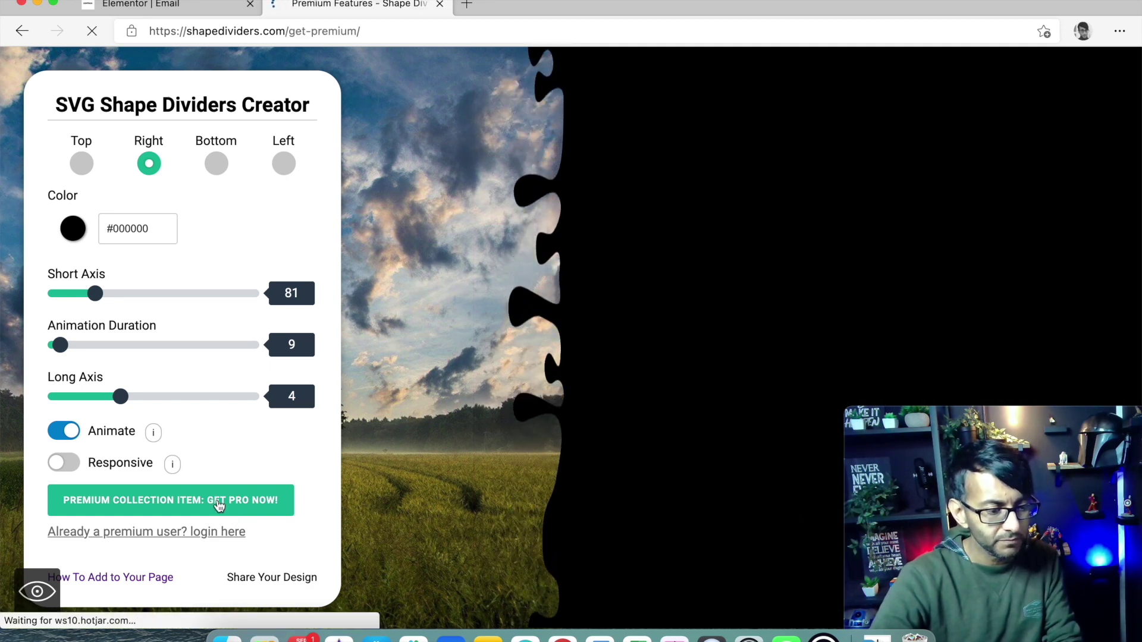
scroll(600, 366, "down", 10)
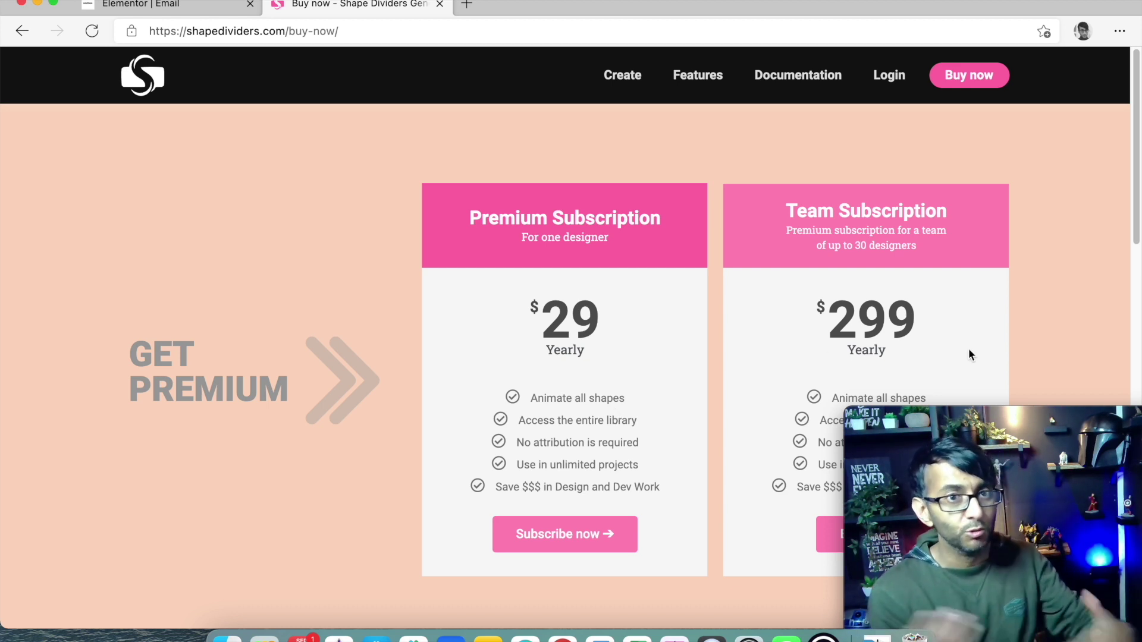
left_click(18, 36)
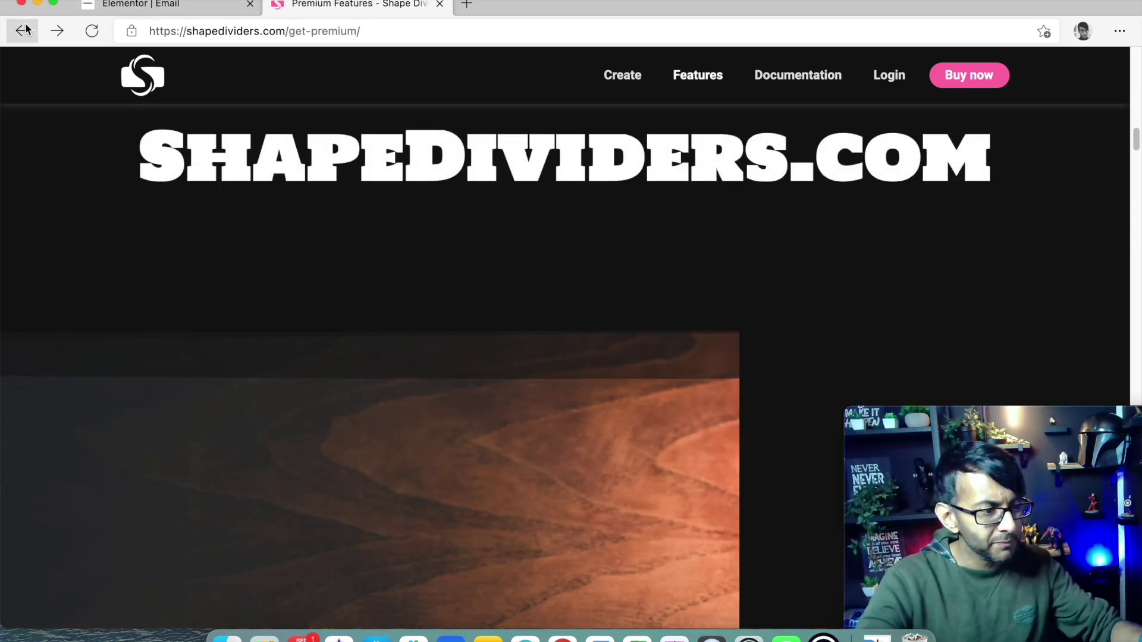
left_click(21, 31)
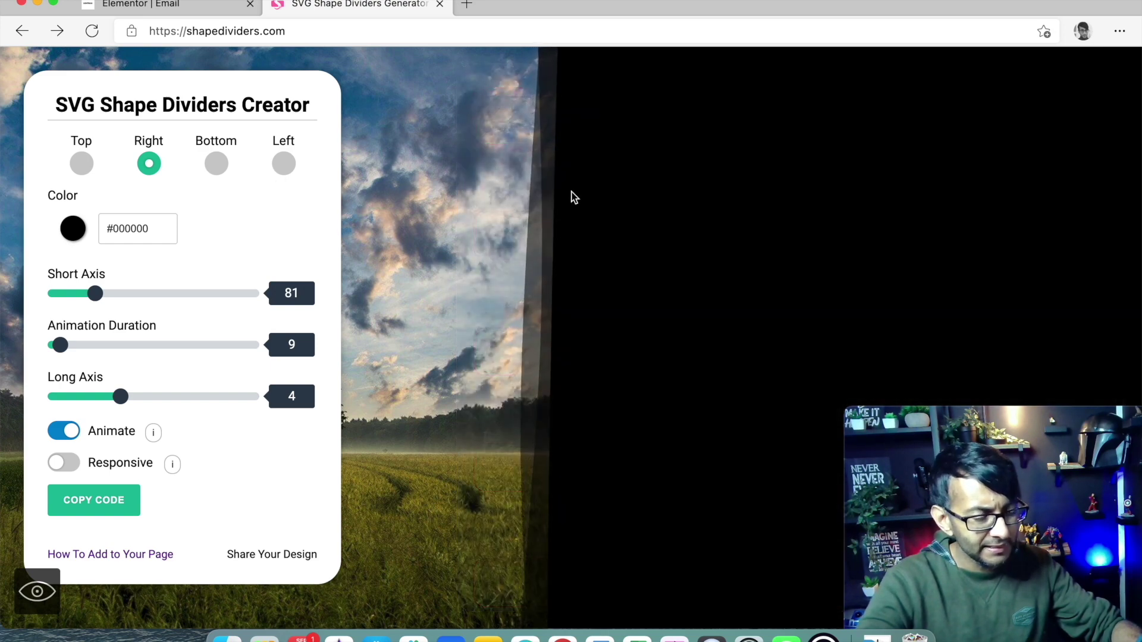
Step: Choose the curved multi-stripe divider from the shape gallery and copy its code
scroll(697, 281, "down", 1)
scroll(790, 350, "down", 10)
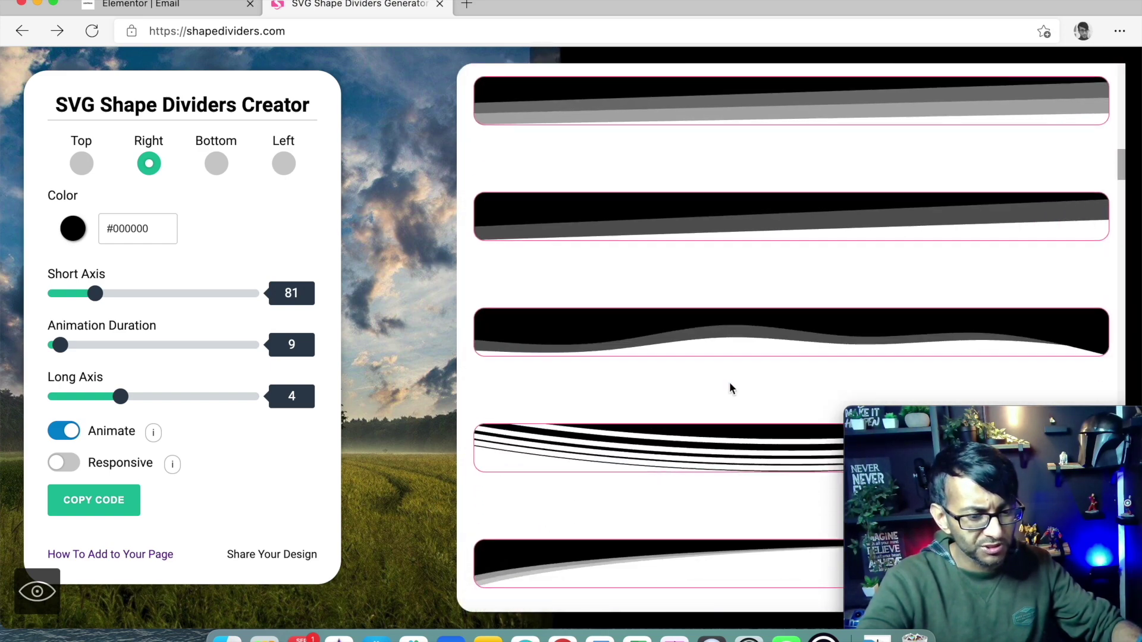
left_click(404, 355)
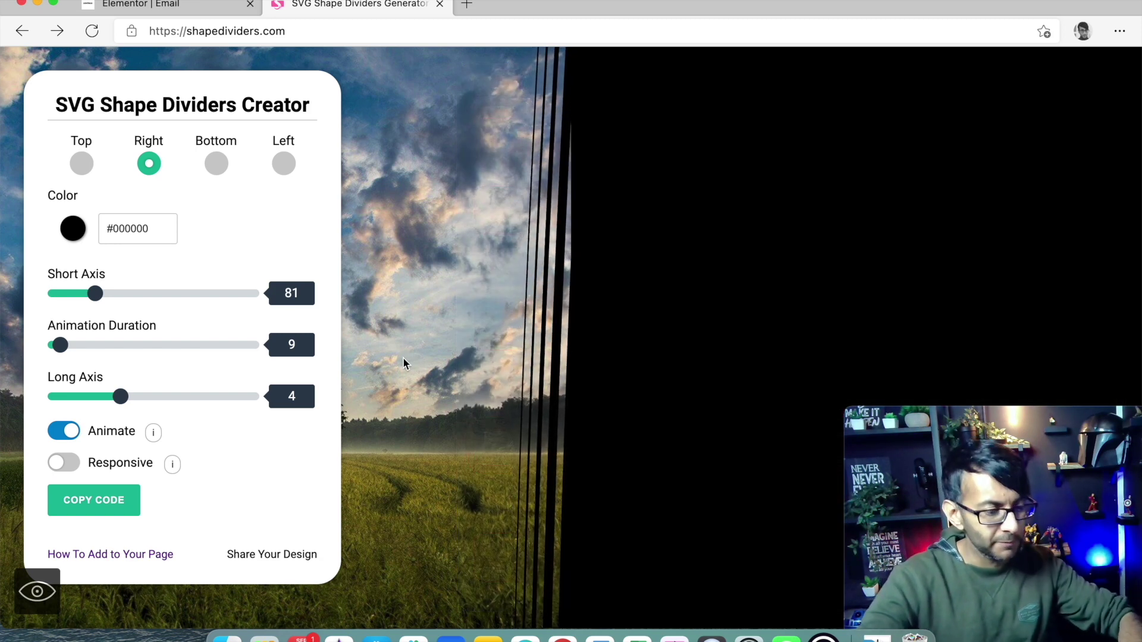
left_click(112, 510)
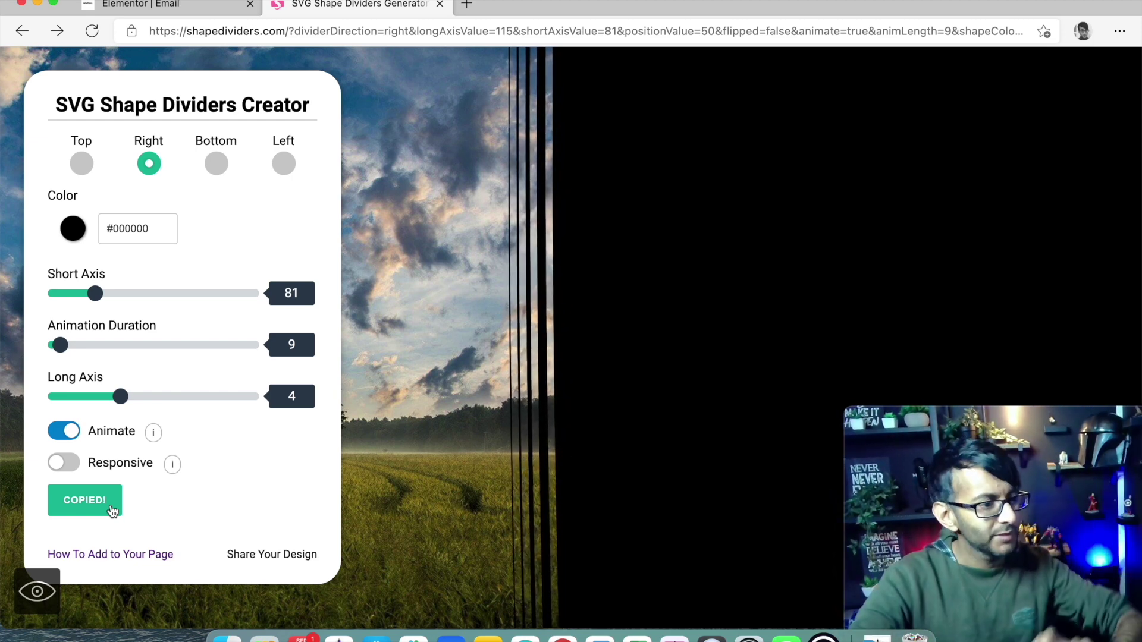
Step: Switch to the Elementor page, view the second Shape Dividers section below the wavy divider, and return to the divider generator
left_click(190, 6)
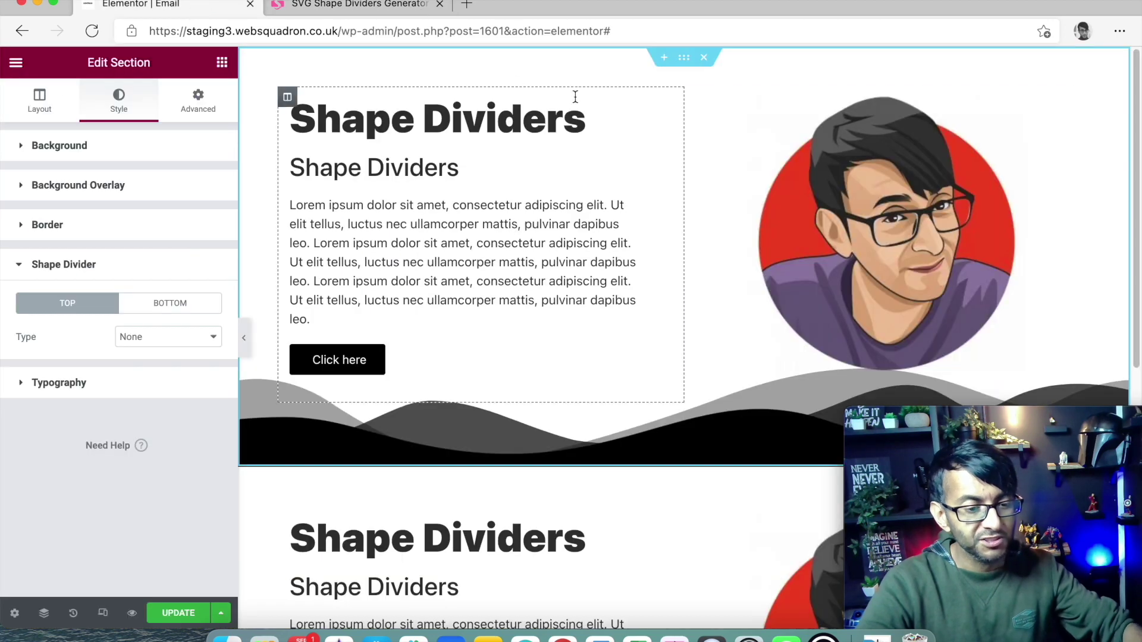
scroll(771, 339, "down", 6)
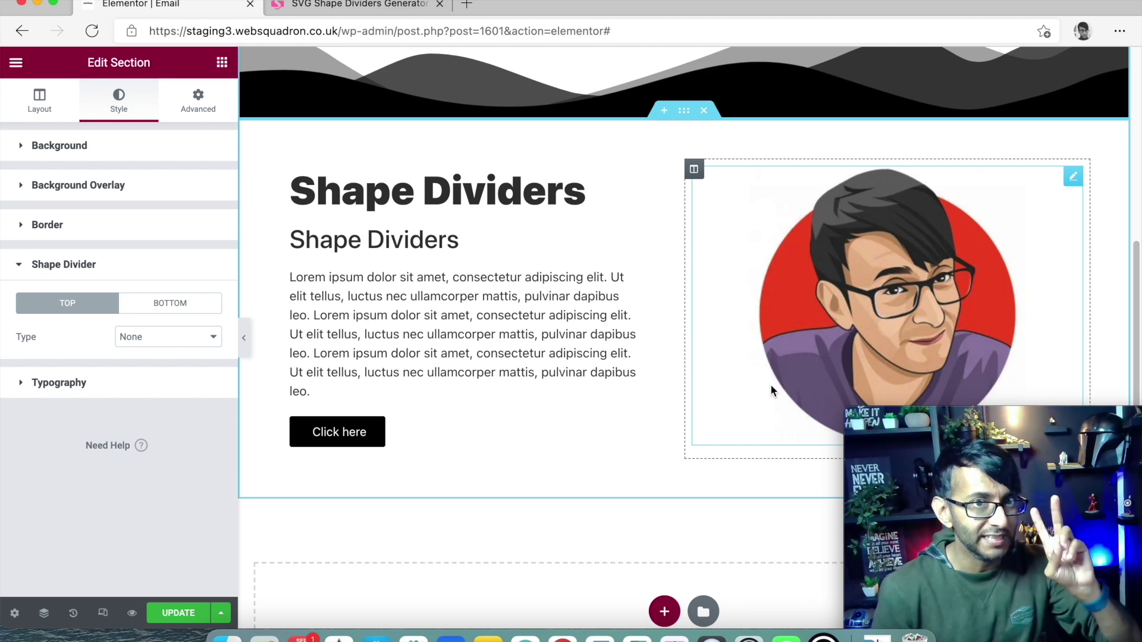
left_click(326, 4)
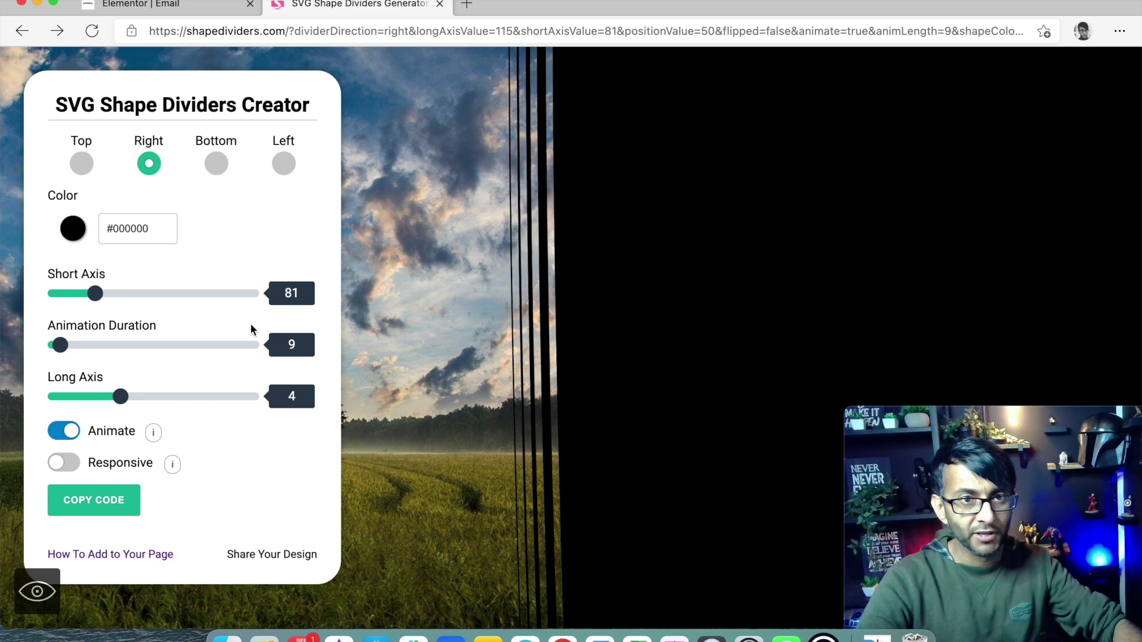
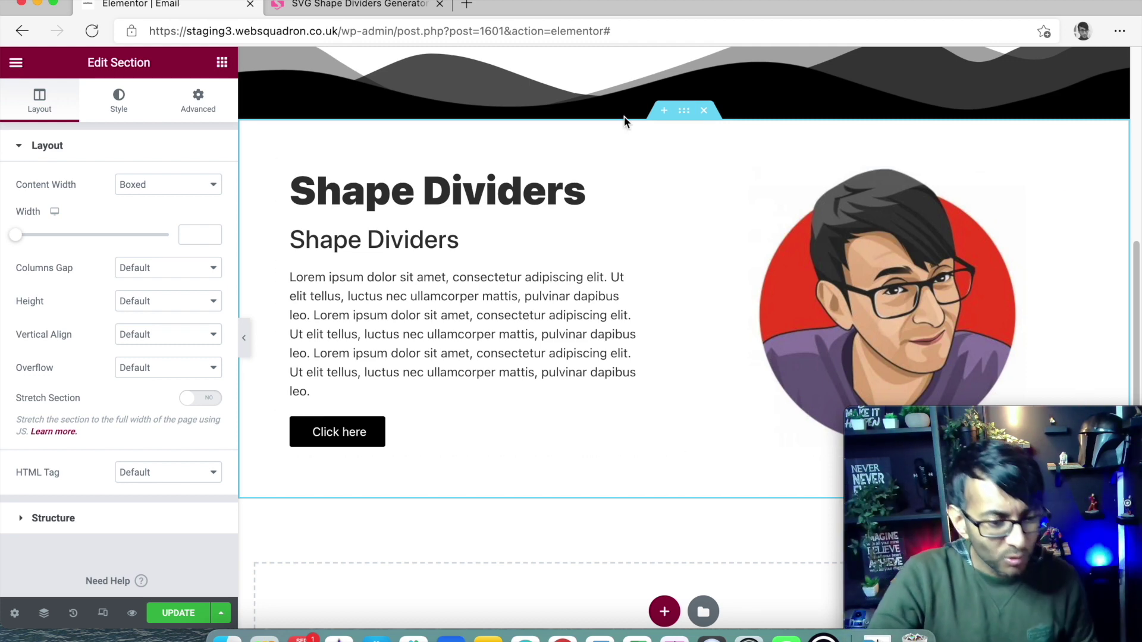
Step: Add an HTML widget above the heading in the second Shape Dividers section and paste the copied divider code into it
left_click(222, 63)
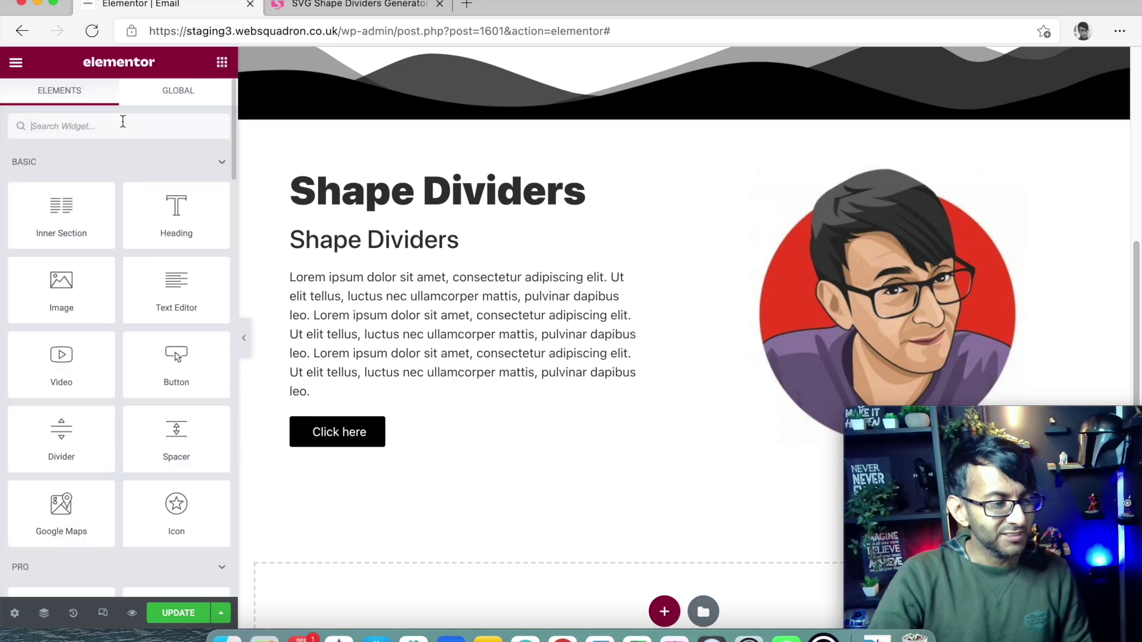
type("htm")
key("BackSpace")
type("ml")
left_click_drag(87, 178, 551, 191)
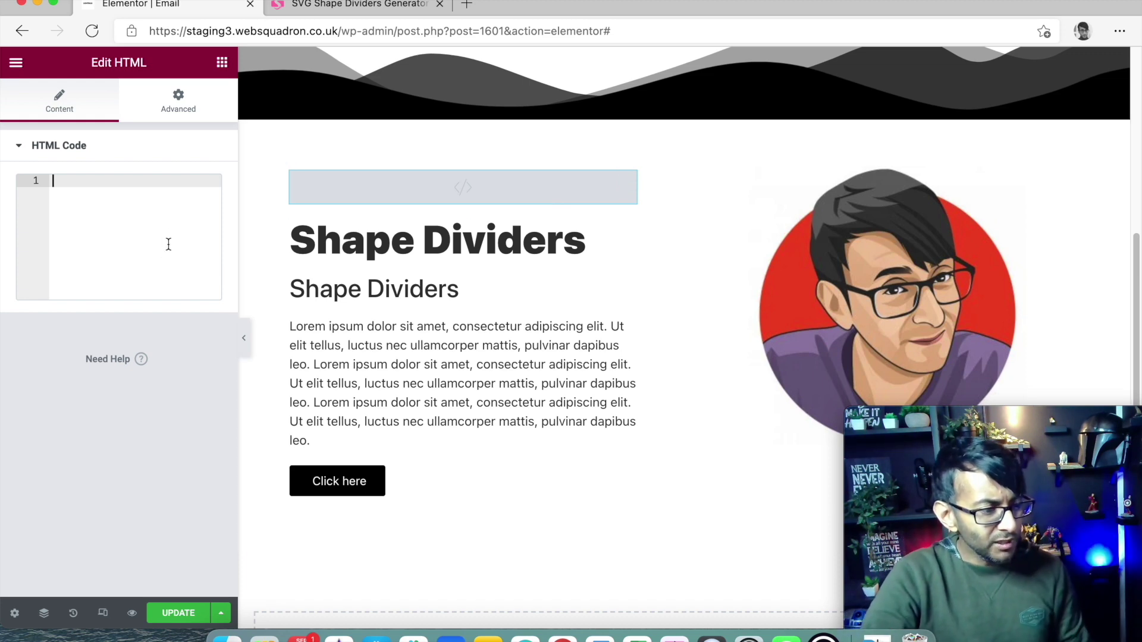
key("super+v")
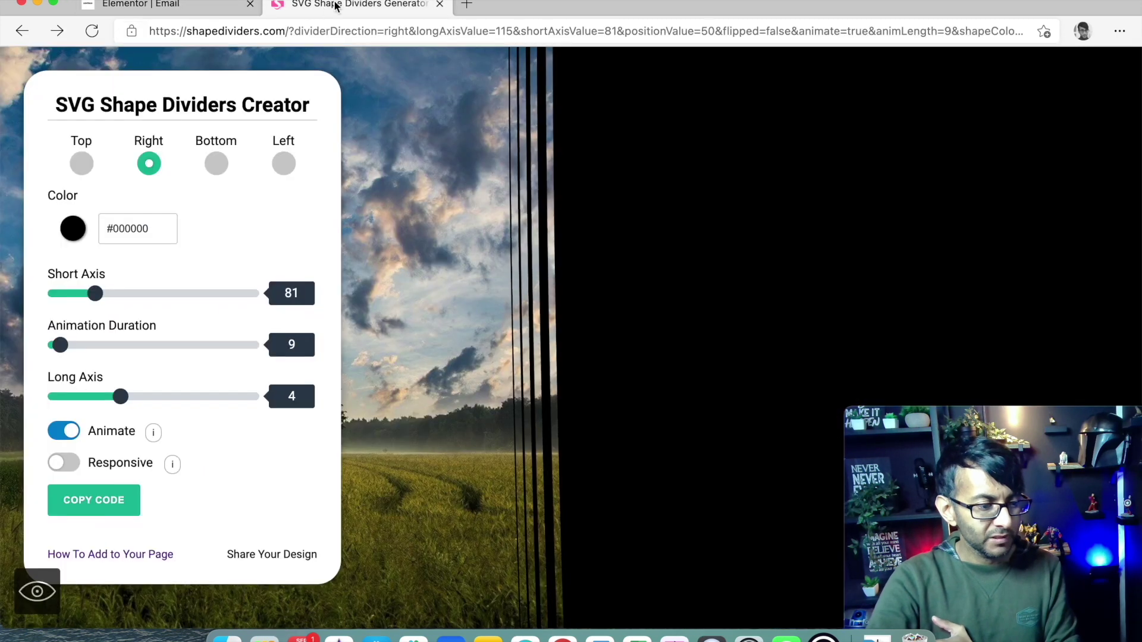
Step: Check the divider in the generator and examine how the pasted code renders in the second section of the Elementor page
left_click(357, 4)
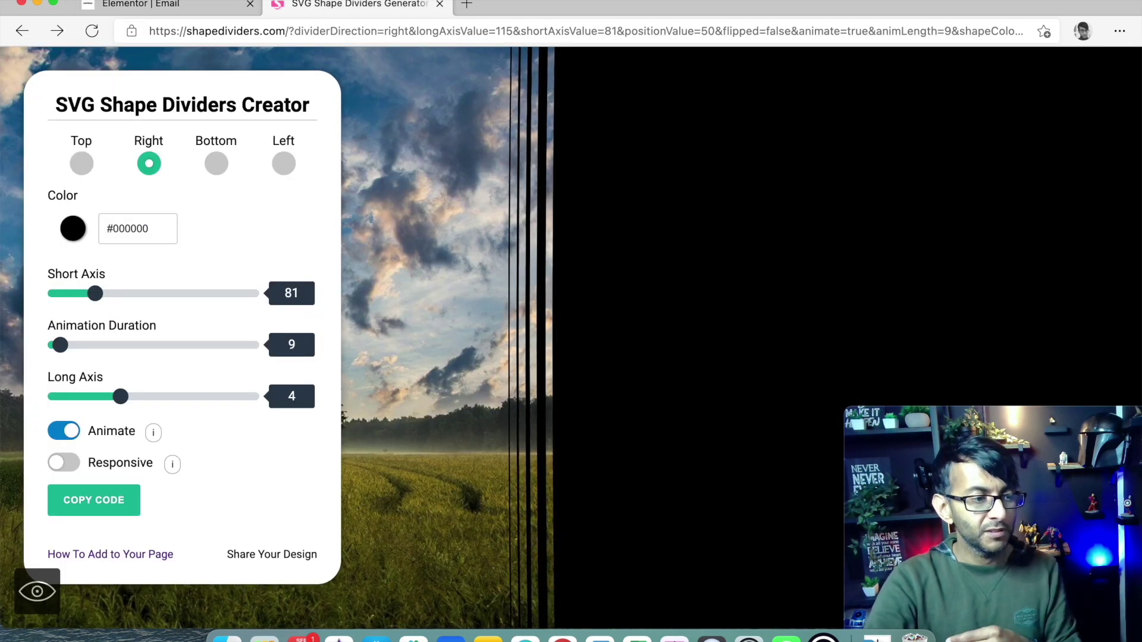
left_click(204, 11)
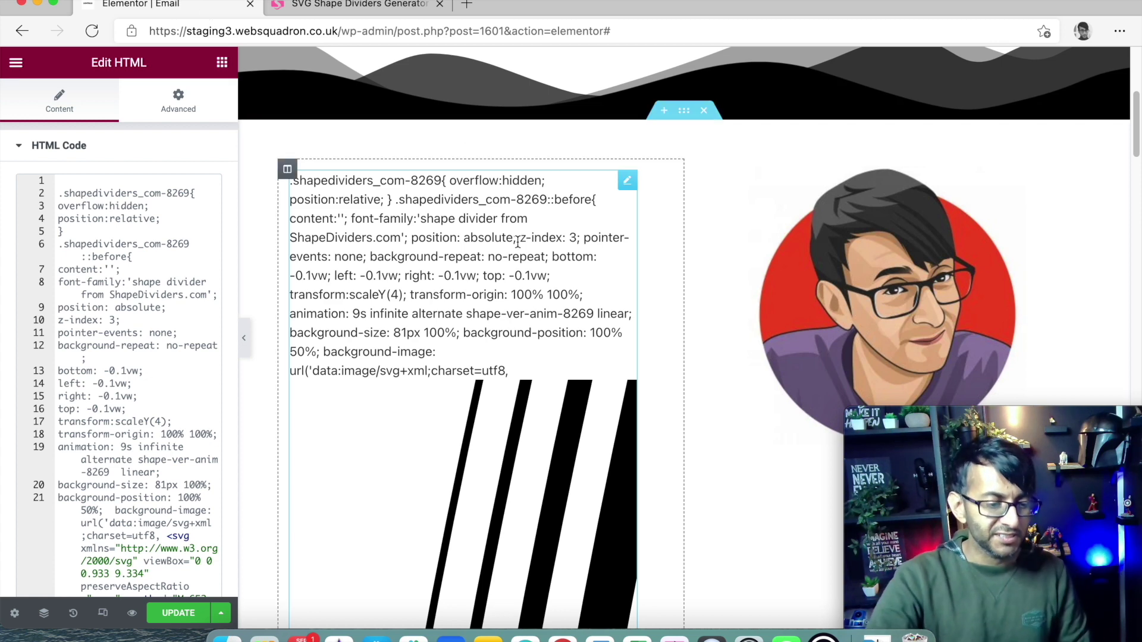
scroll(587, 487, "down", 6)
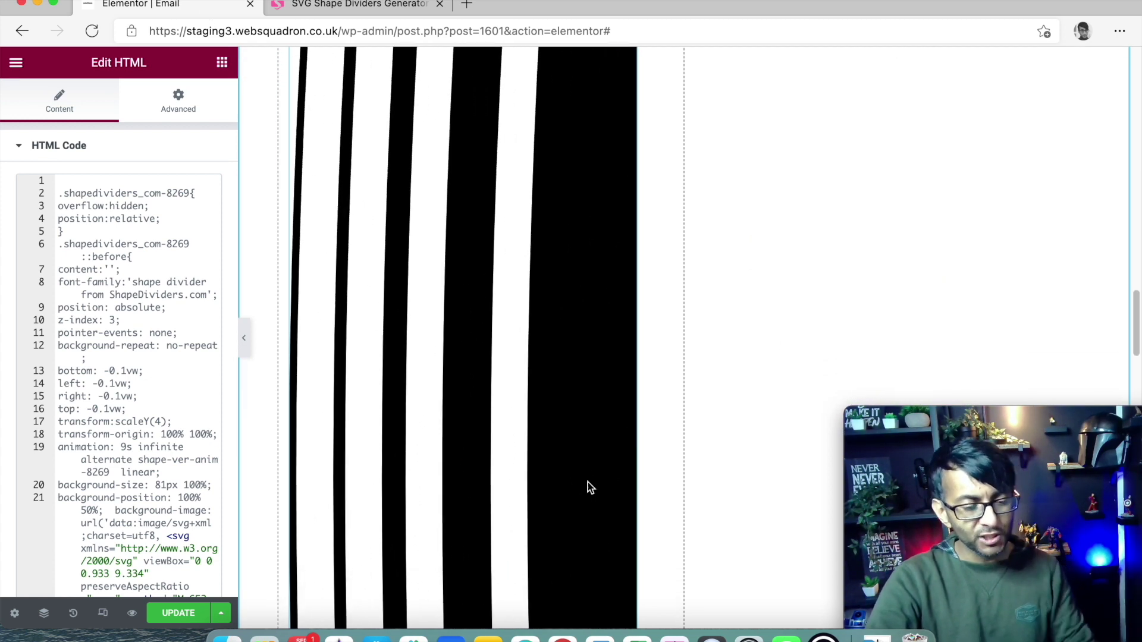
scroll(452, 148, "up", 5)
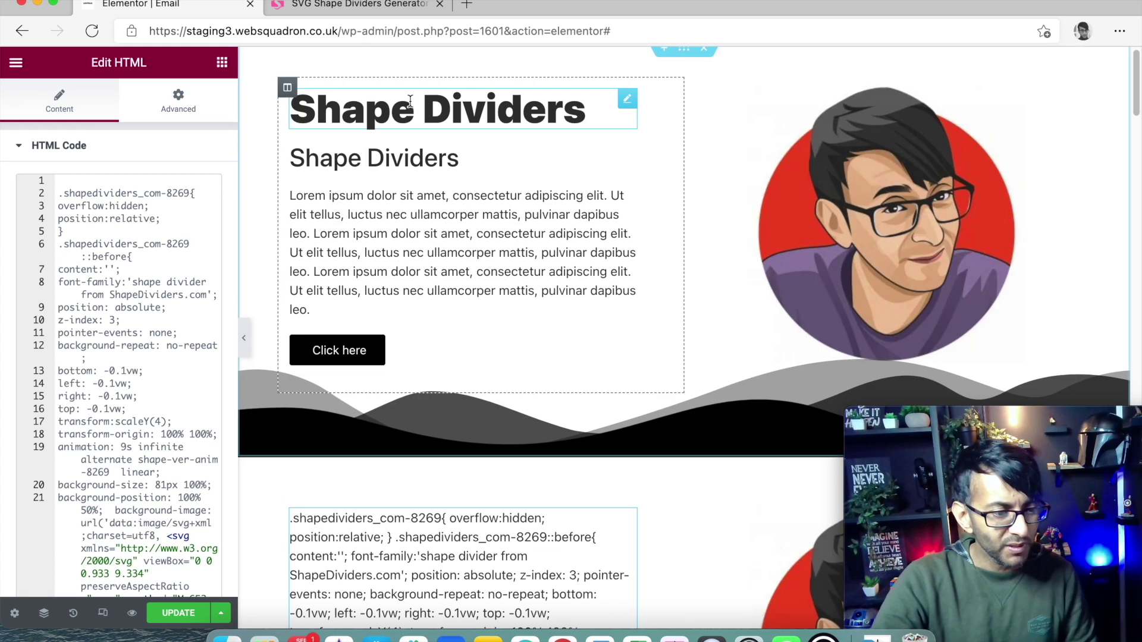
scroll(606, 506, "down", 2)
scroll(598, 527, "down", 3)
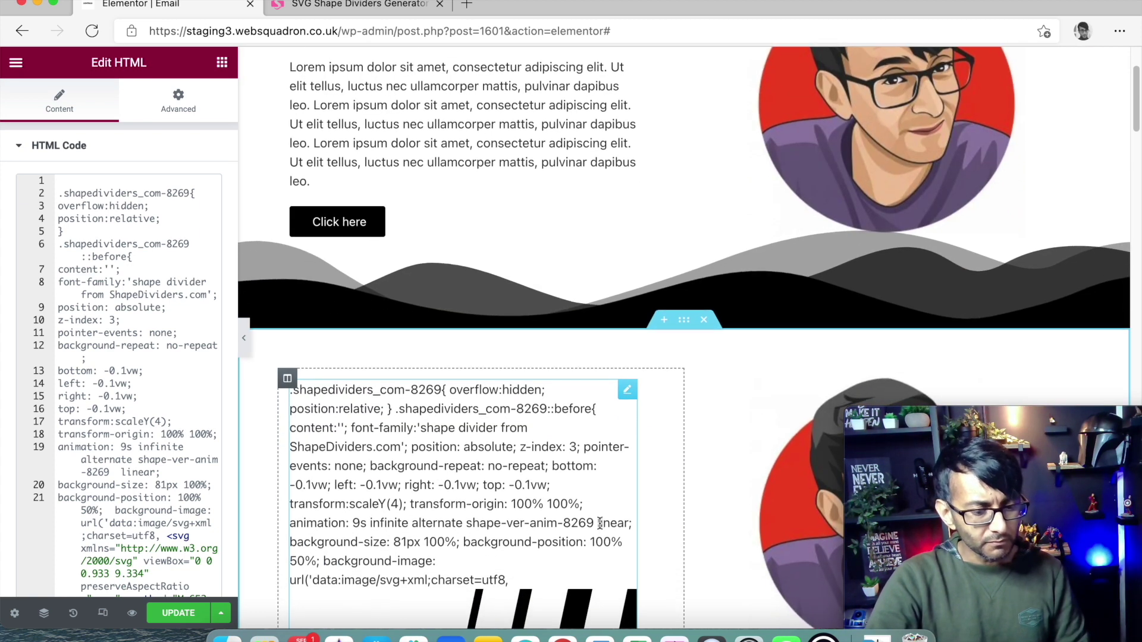
scroll(604, 591, "down", 2)
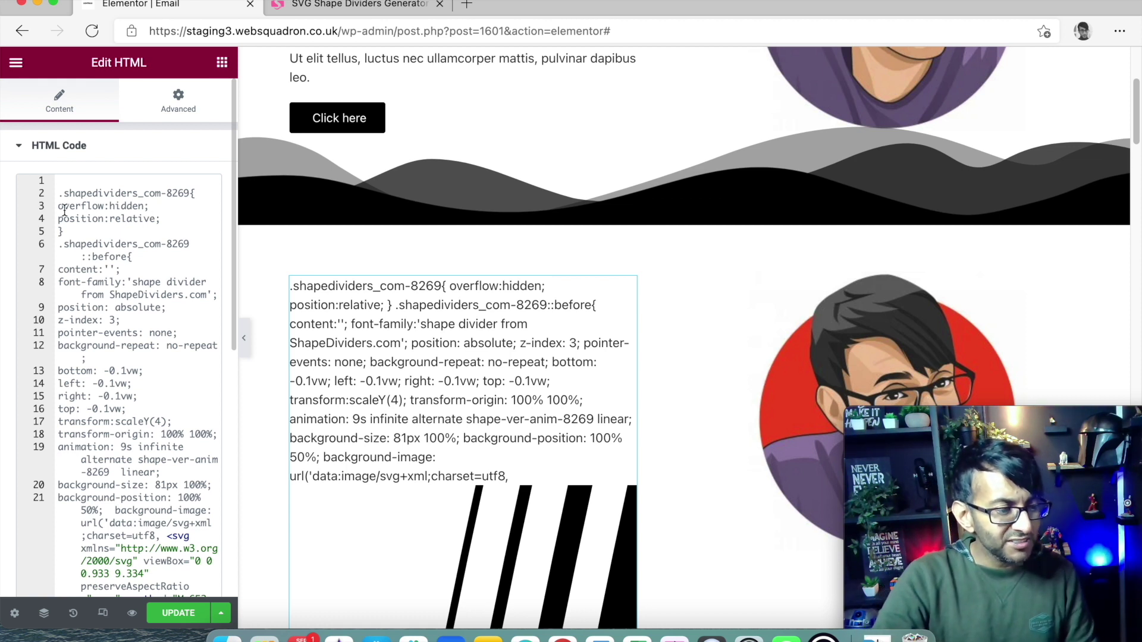
Step: Wrap the divider code in the HTML widget between an opening <style> tag and a closing </style> tag
key("super+a")
key("super+c")
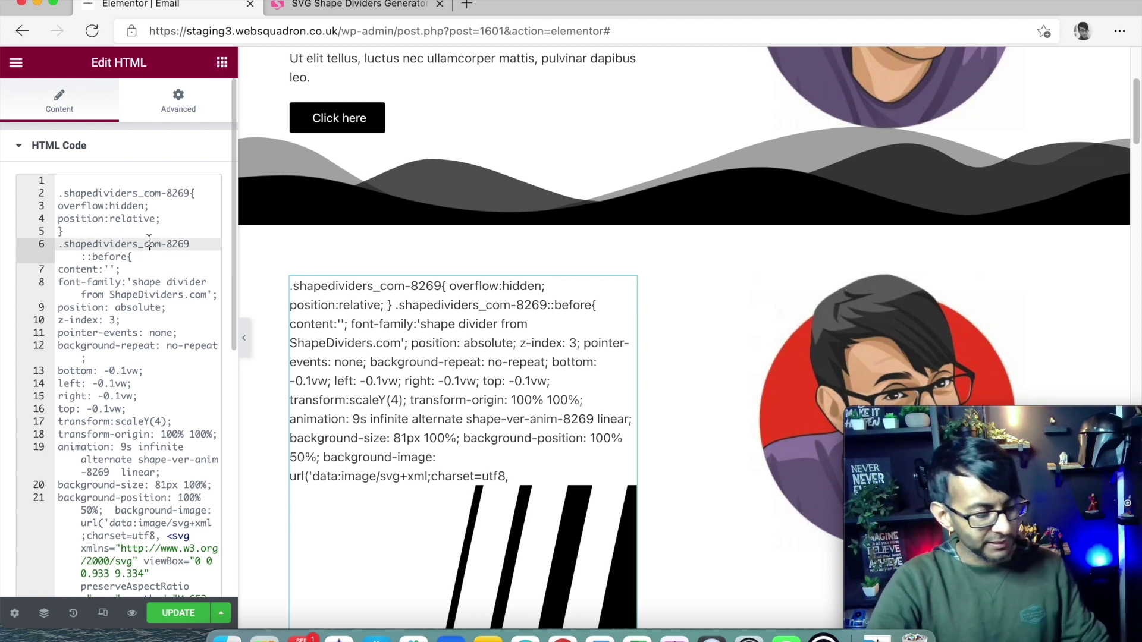
key("BackSpace")
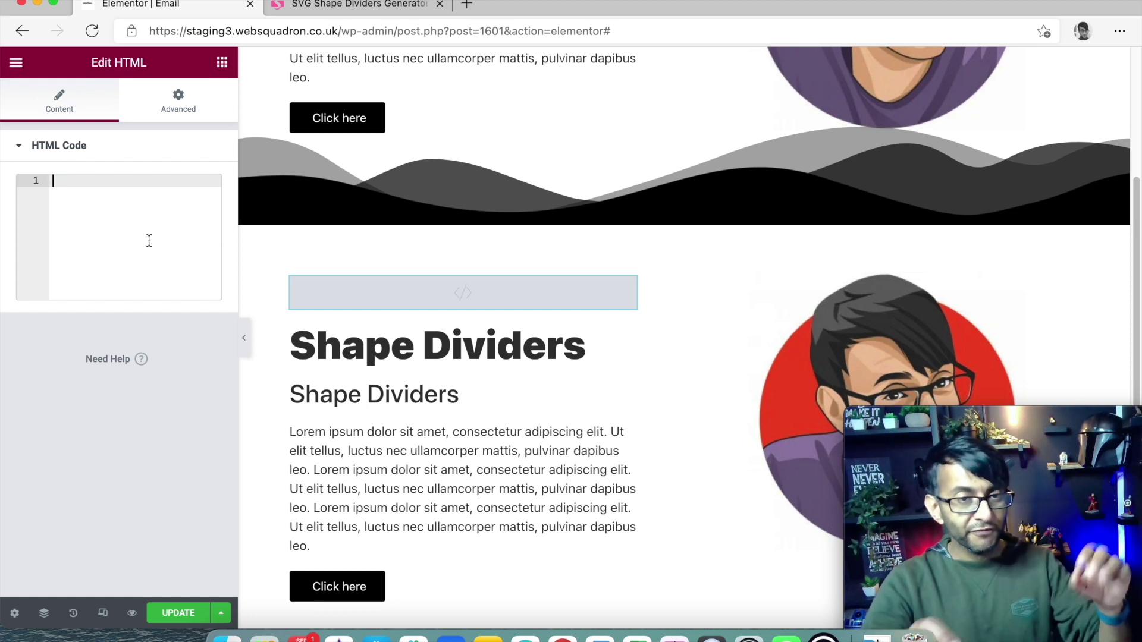
type("<stylr")
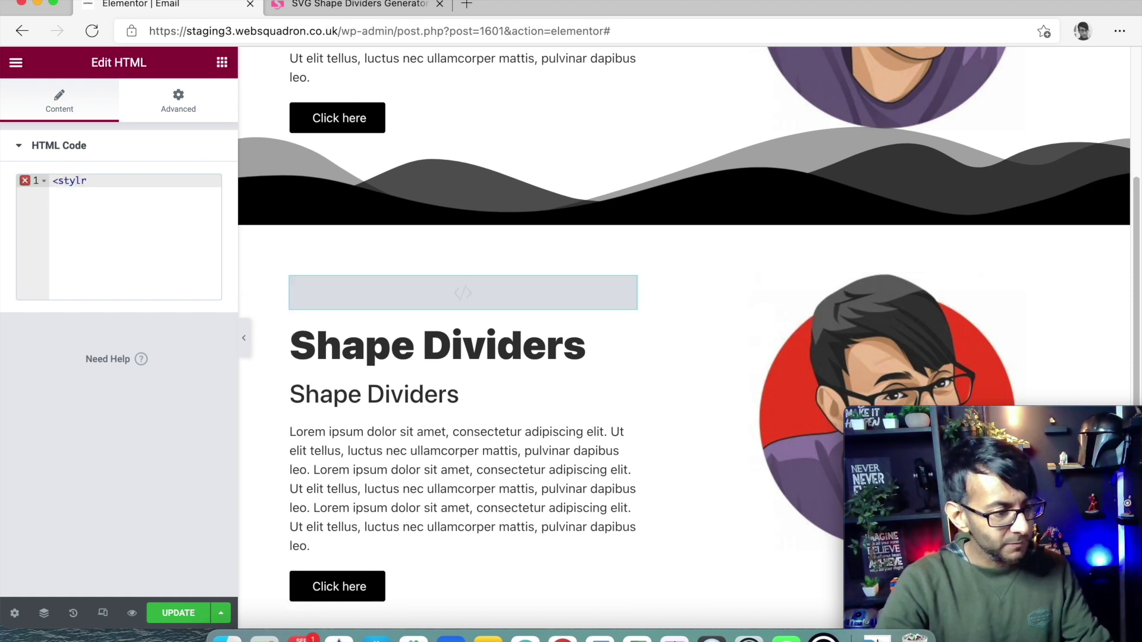
key("BackSpace")
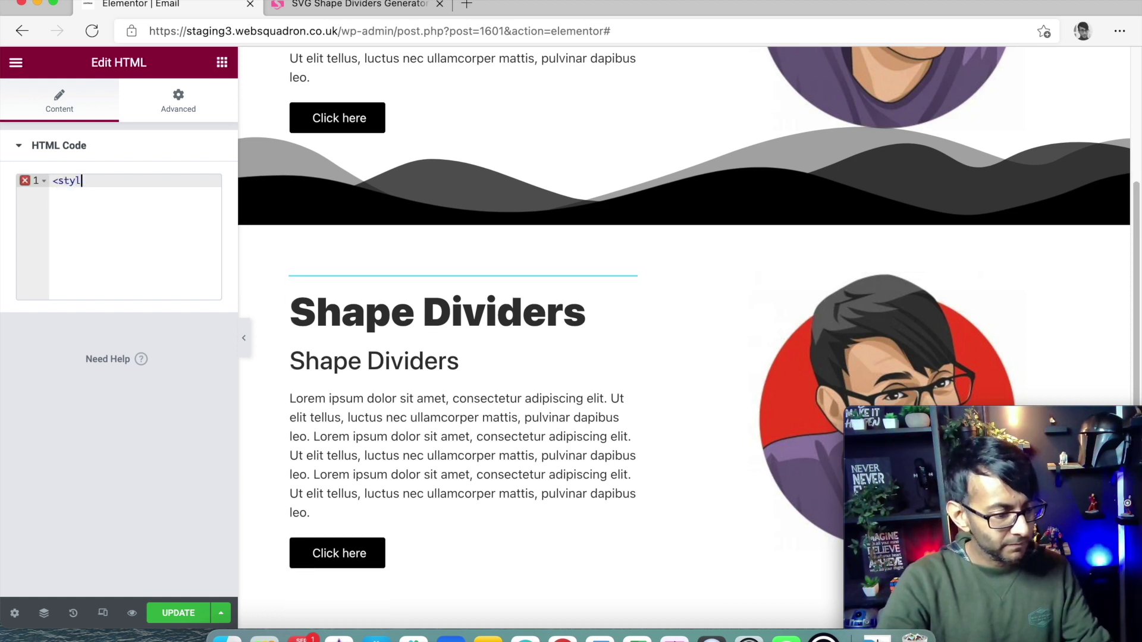
type("e></style>")
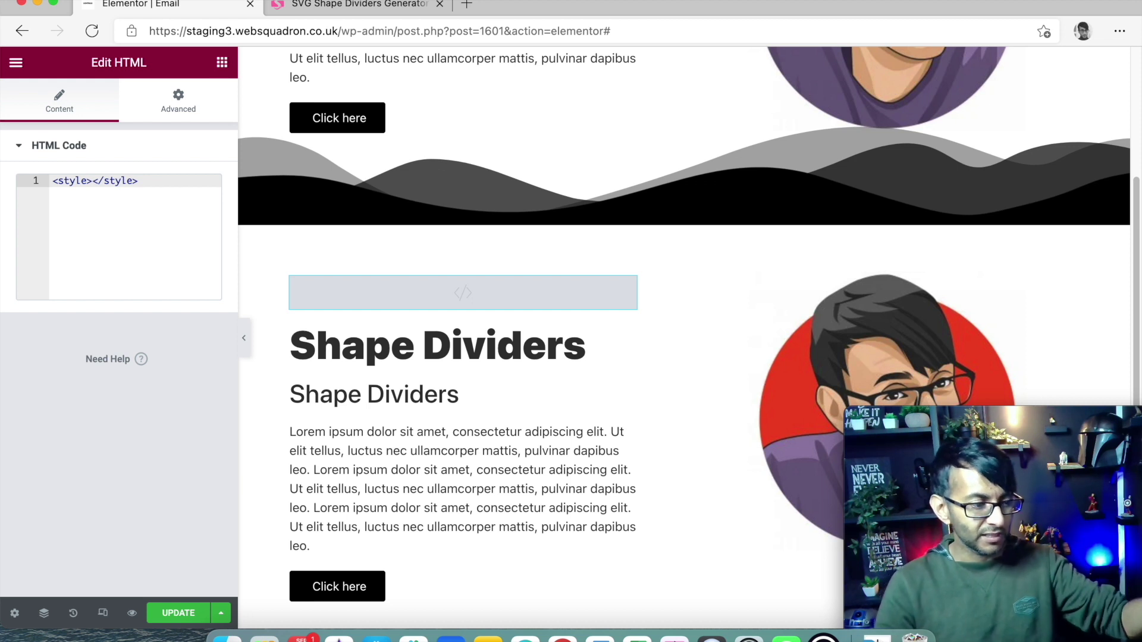
key("Return")
key("Return")
key("Up")
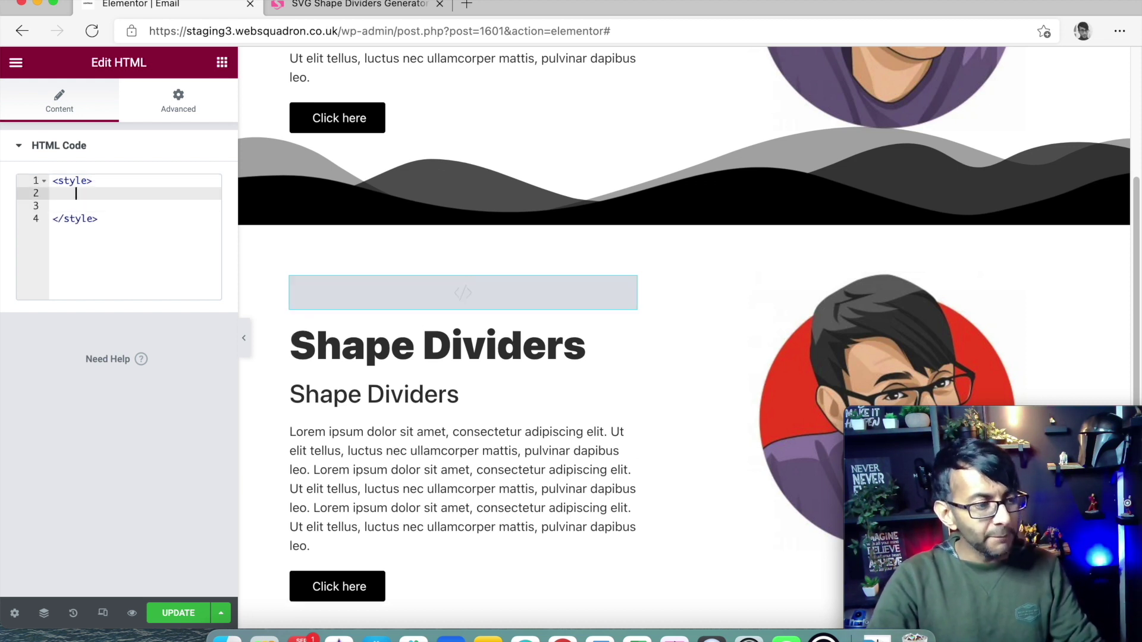
key("super+v")
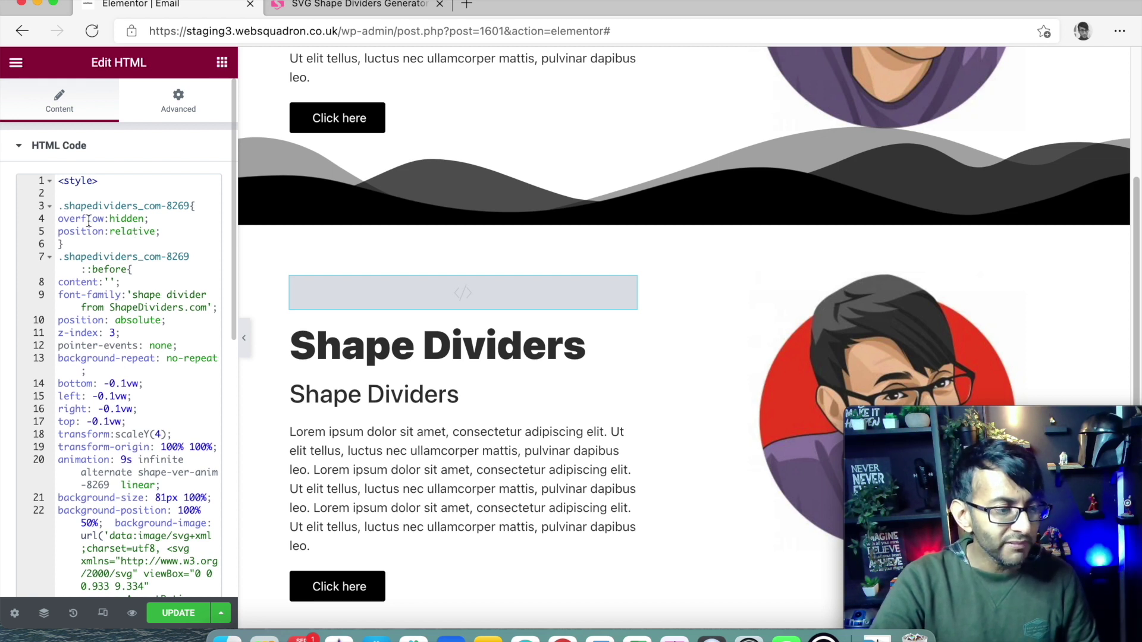
Step: Append !important to the overflow:hidden rule of the divider class in the HTML code
left_click(146, 218)
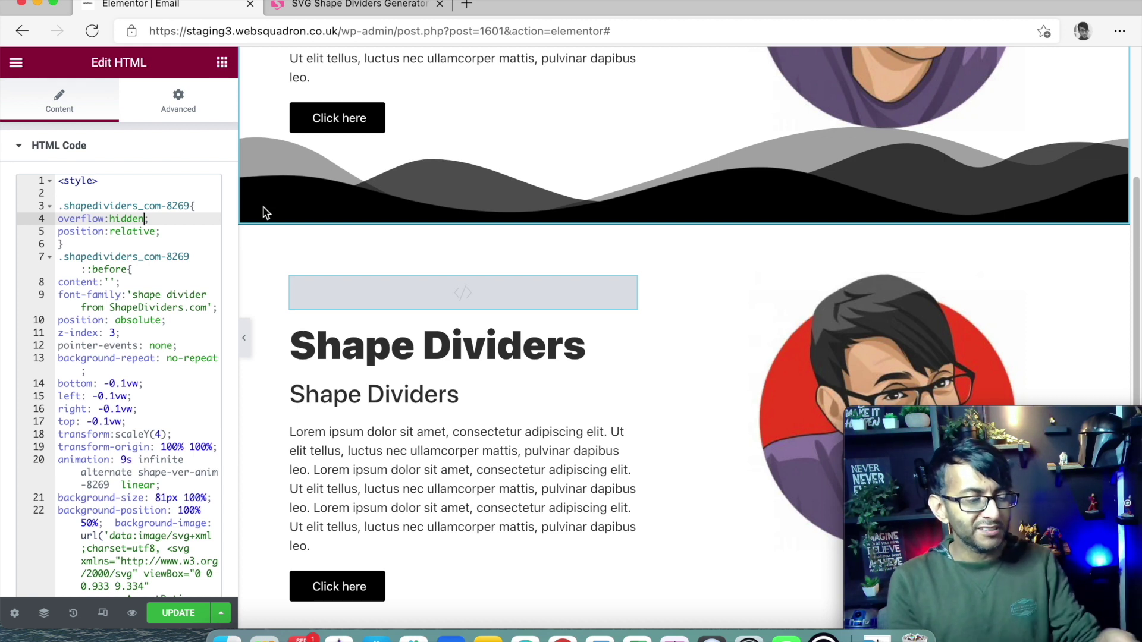
type("!")
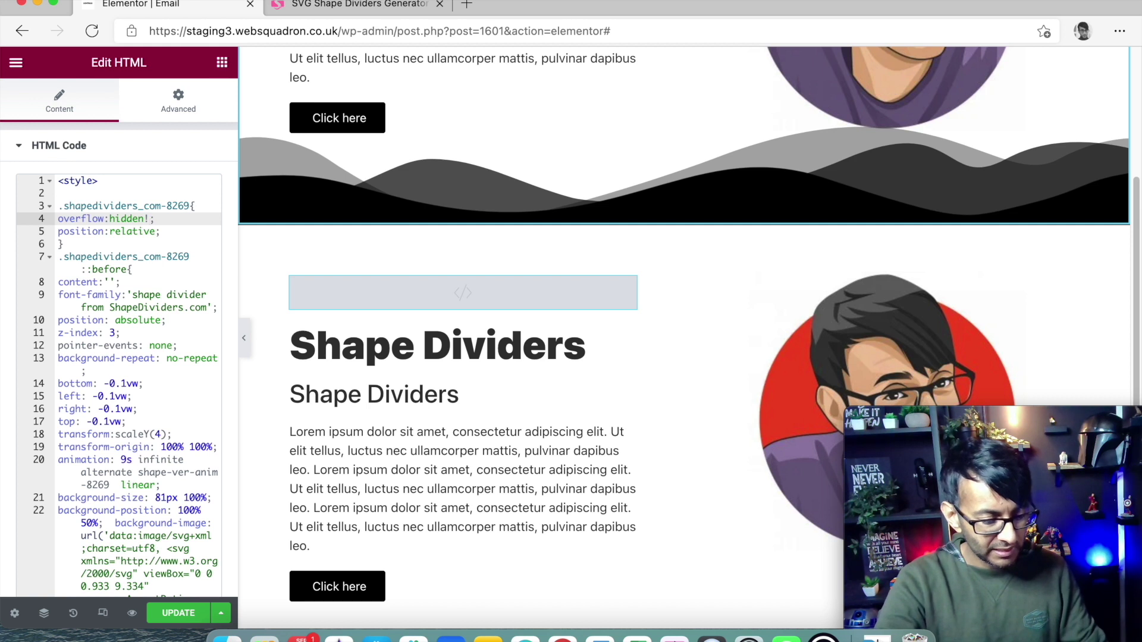
type("important")
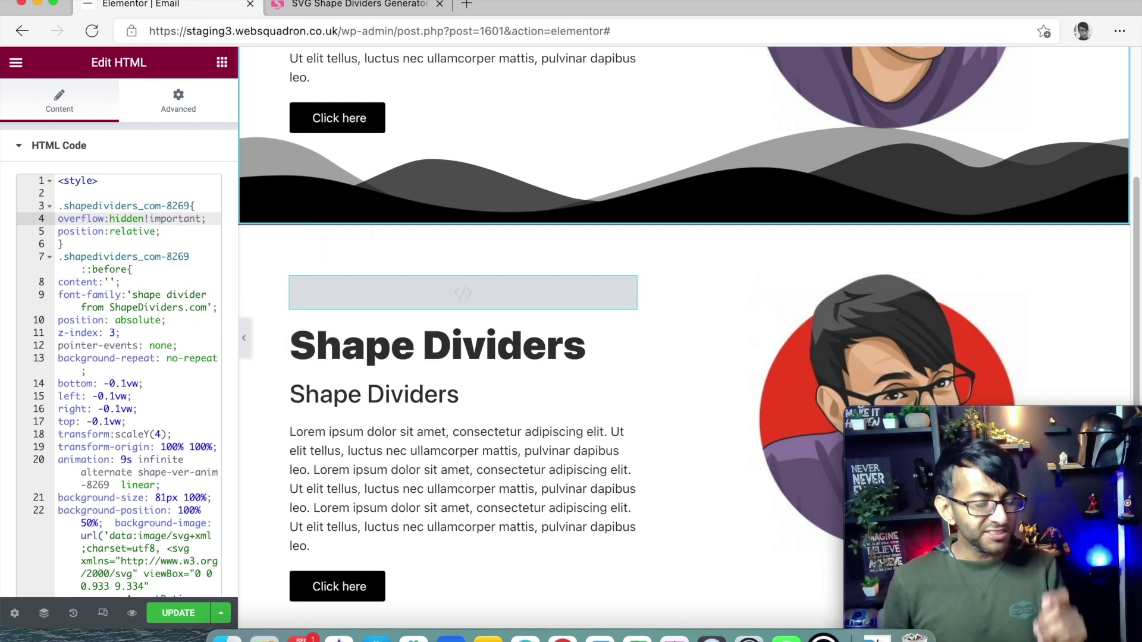
left_click(173, 387)
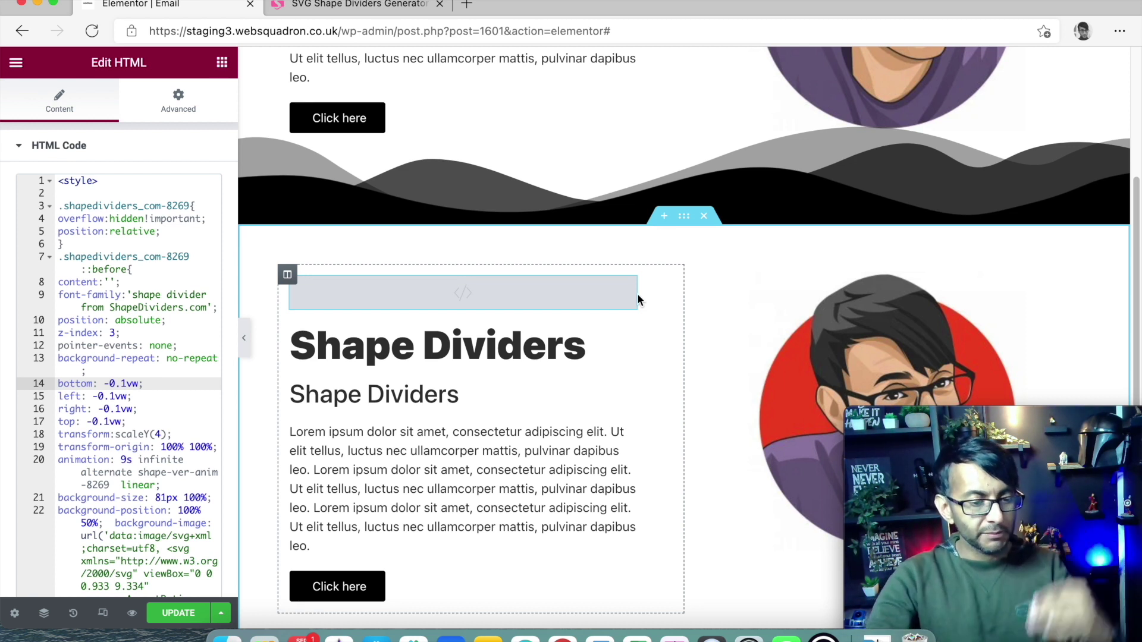
left_click(684, 216)
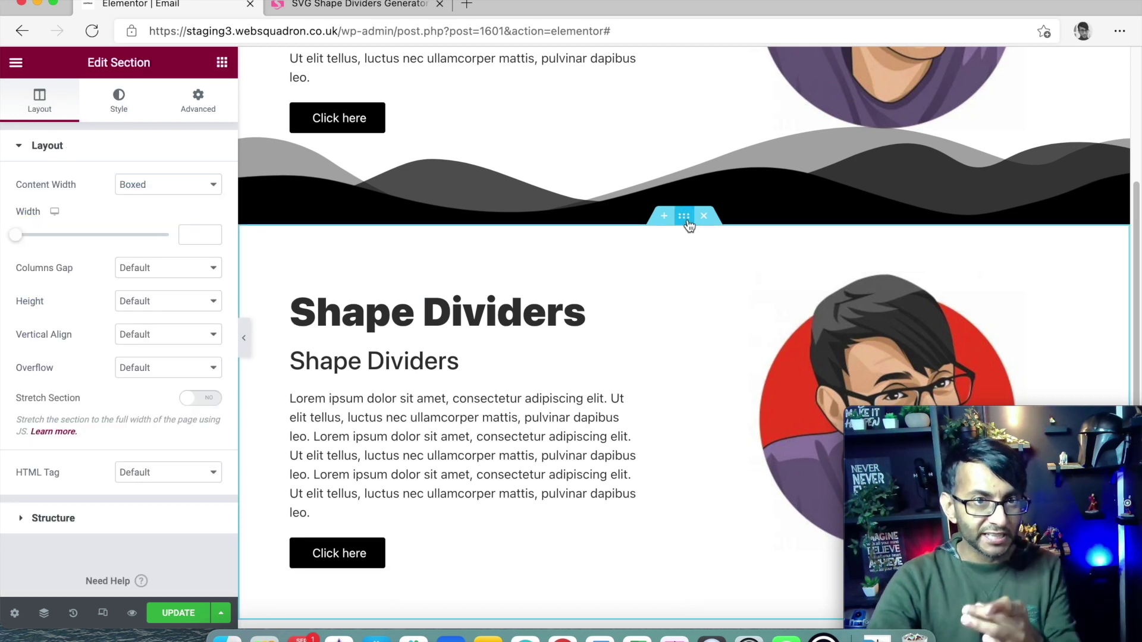
left_click(196, 100)
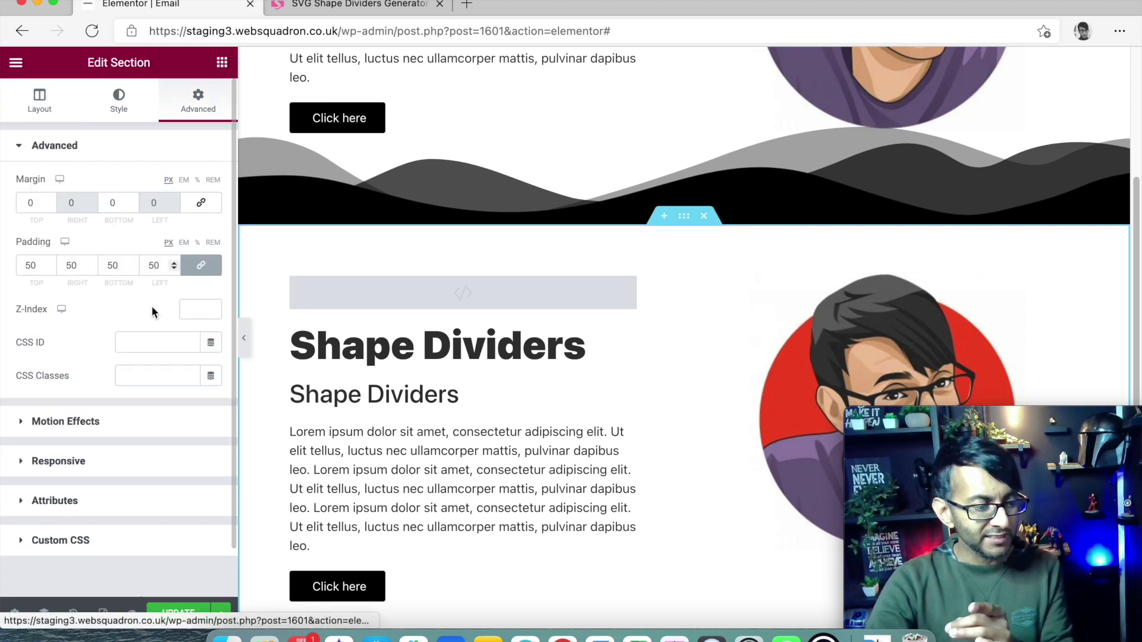
left_click(153, 375)
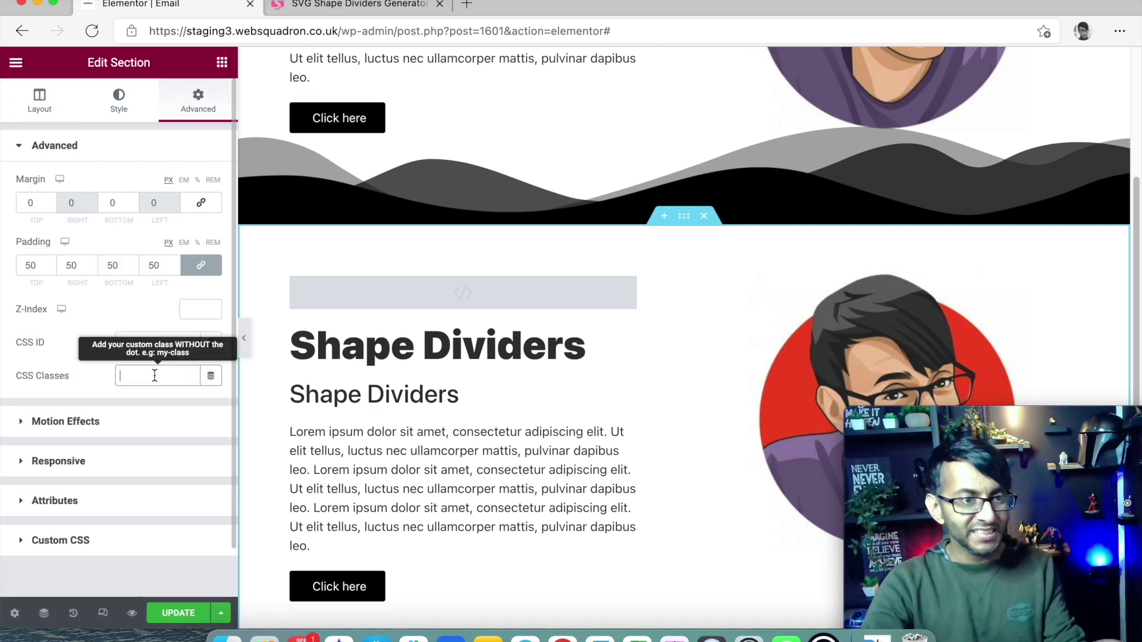
Step: Copy the class name shapedividers_com-8269 without its leading dot from the HTML widget's code
left_click(502, 304)
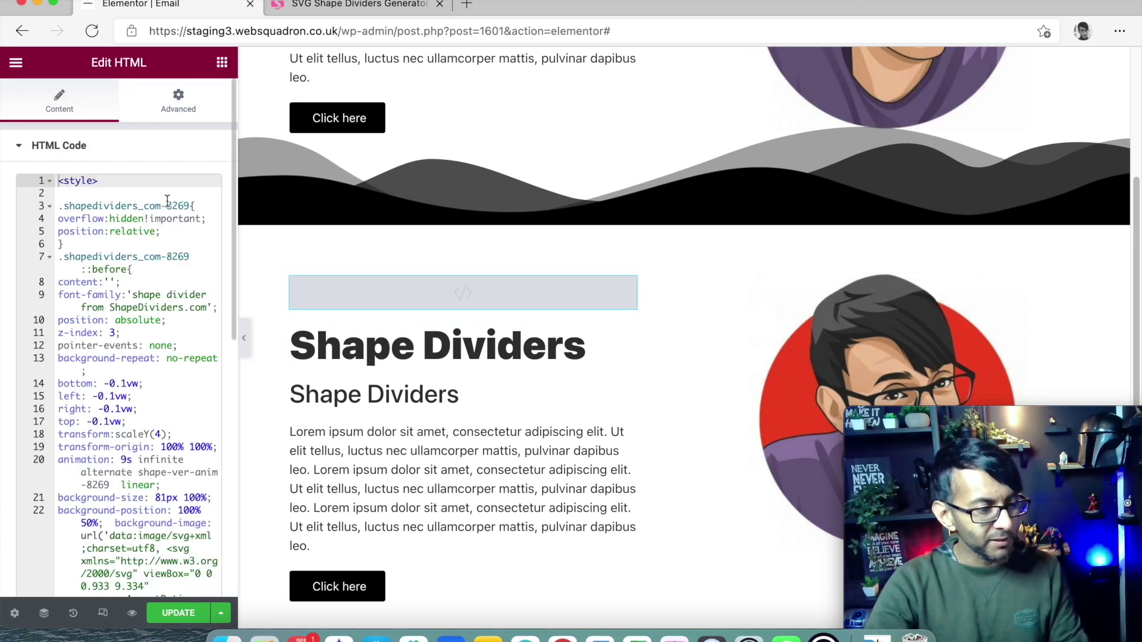
left_click_drag(190, 206, 68, 207)
key("super+c")
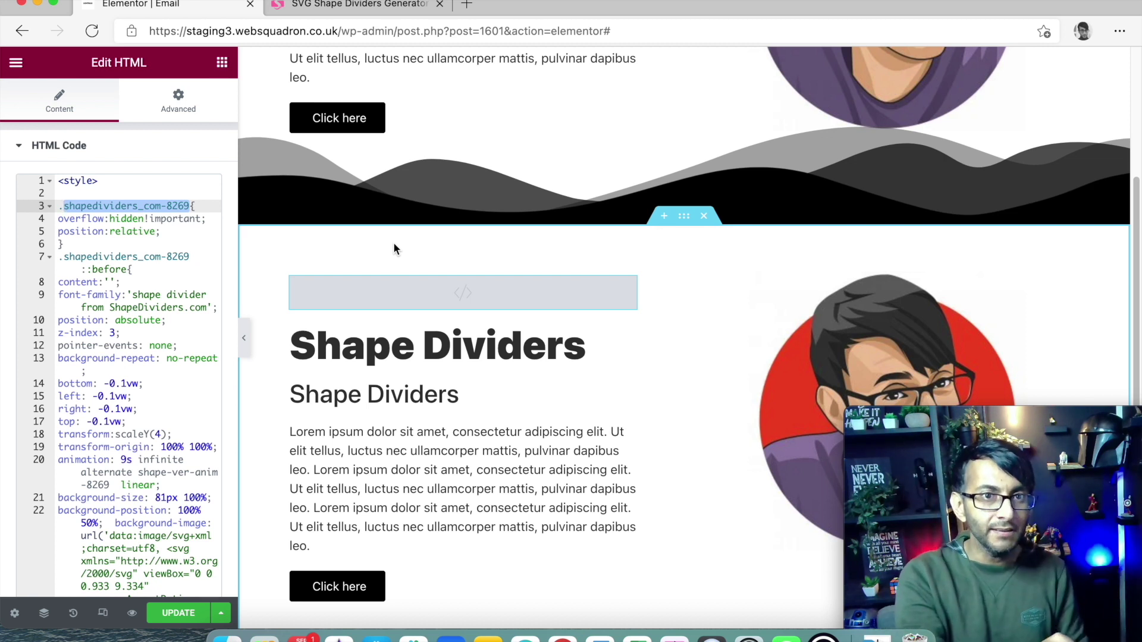
Step: Assign the copied CSS class shapedividers_com-8269 to the text column of the second Shape Dividers section
left_click(690, 222)
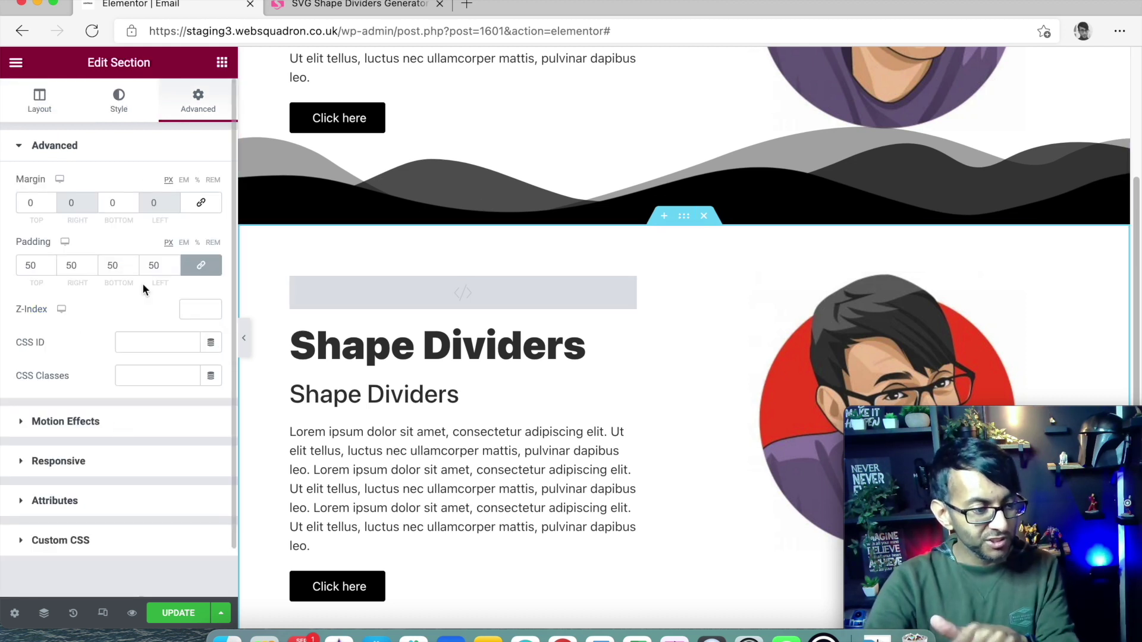
left_click(153, 377)
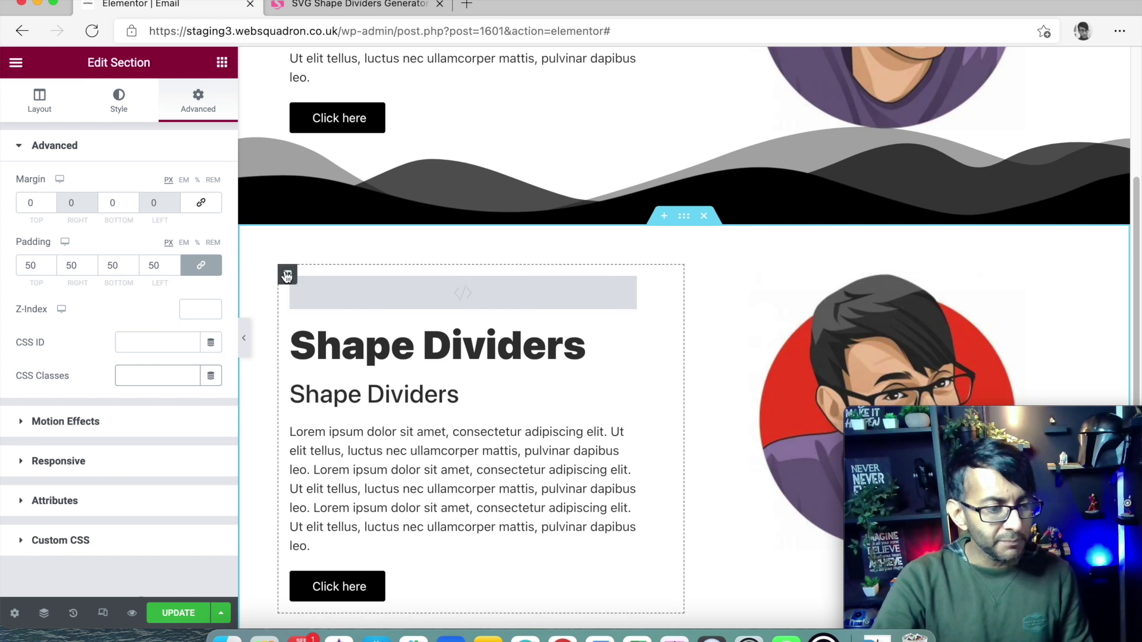
left_click(288, 276)
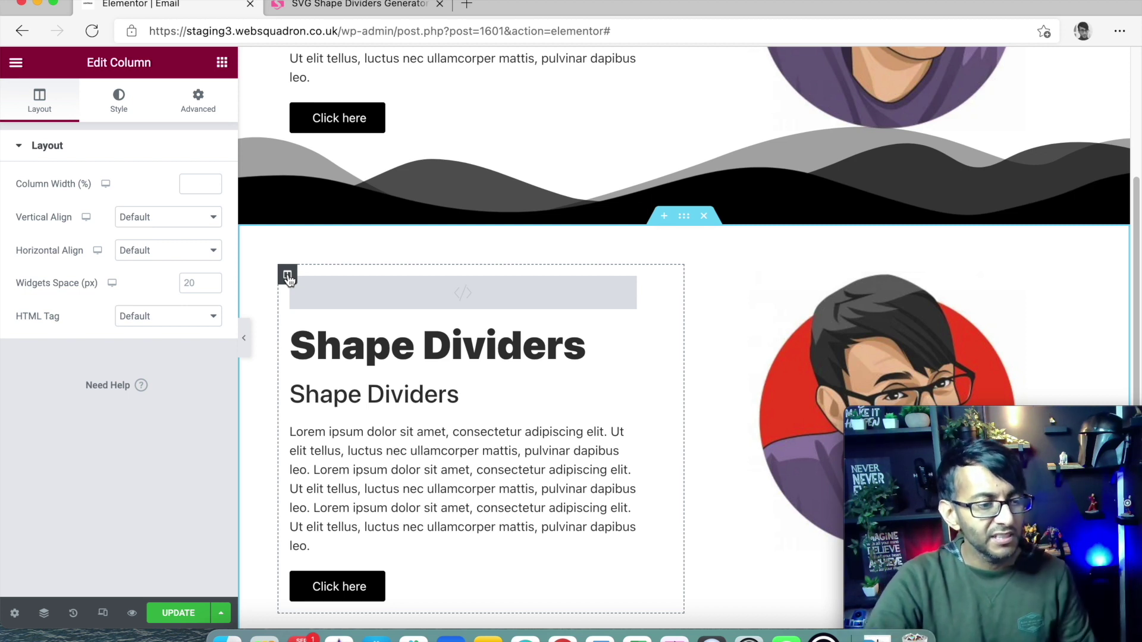
left_click(198, 113)
left_click(141, 377)
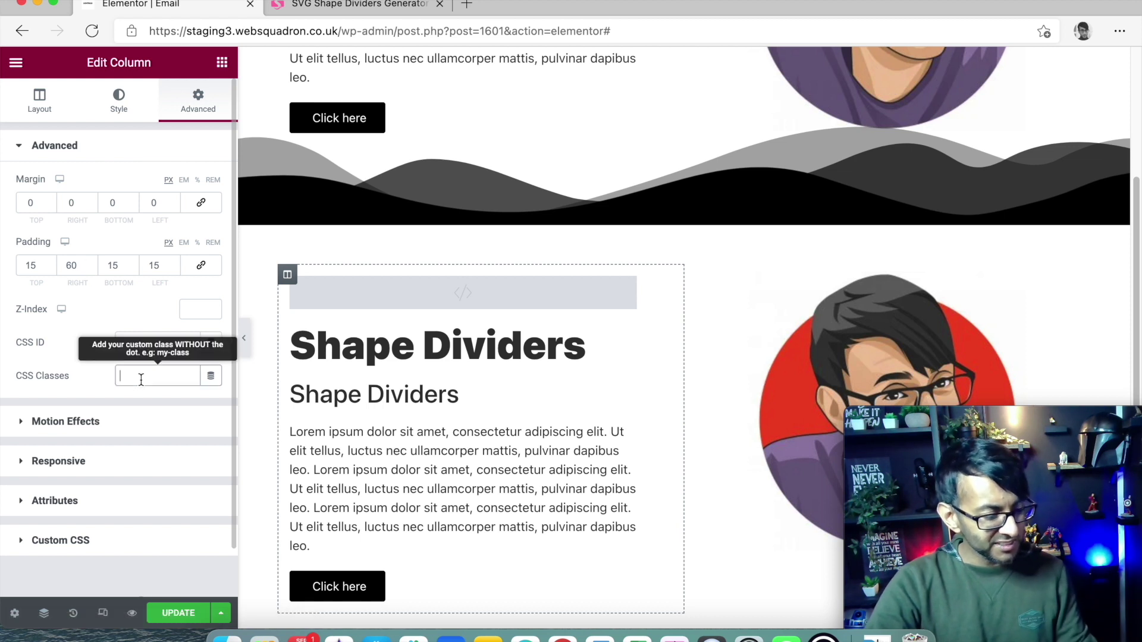
key("super+v")
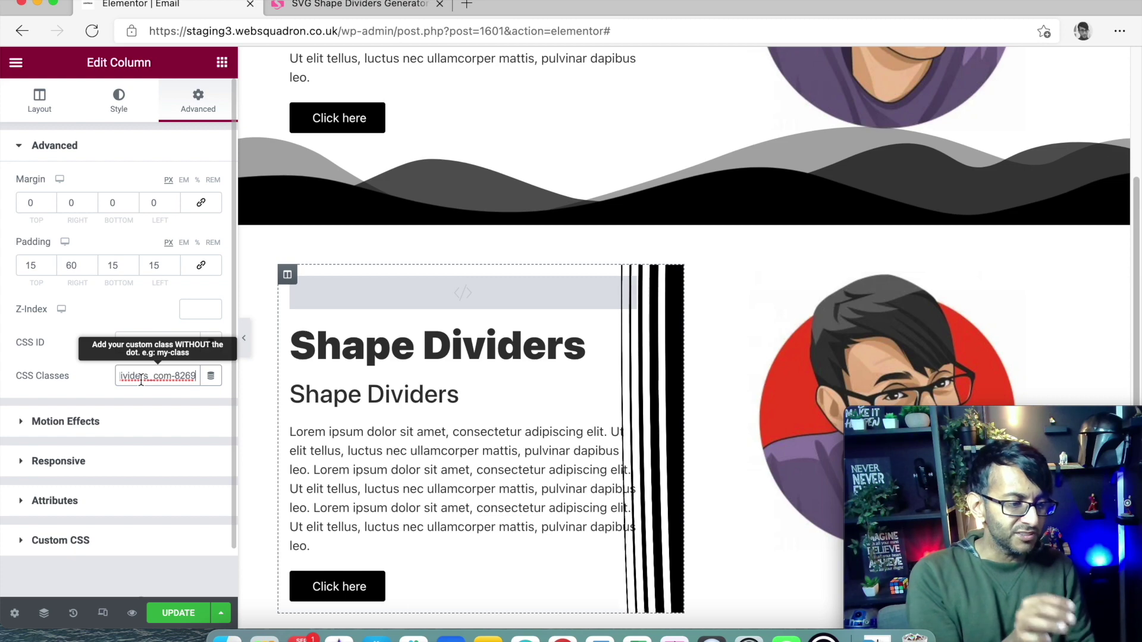
Step: Compare the striped divider on the text column with the generator's preview, and open the settings of the image column on the Elementor page
scroll(595, 463, "down", 5)
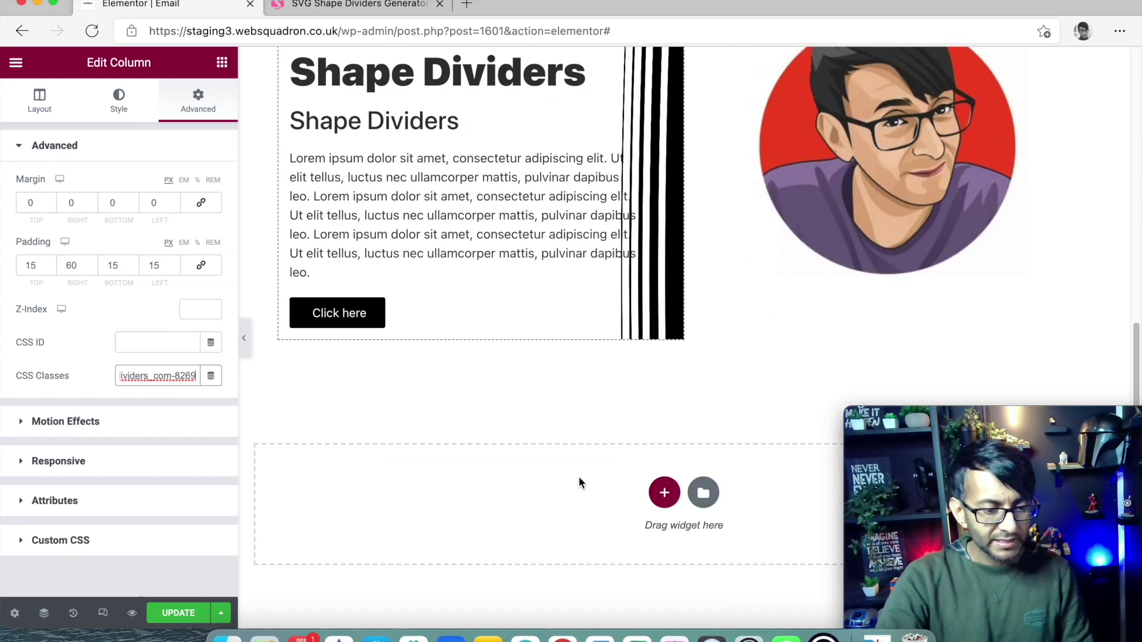
scroll(616, 399, "up", 8)
scroll(616, 399, "down", 6)
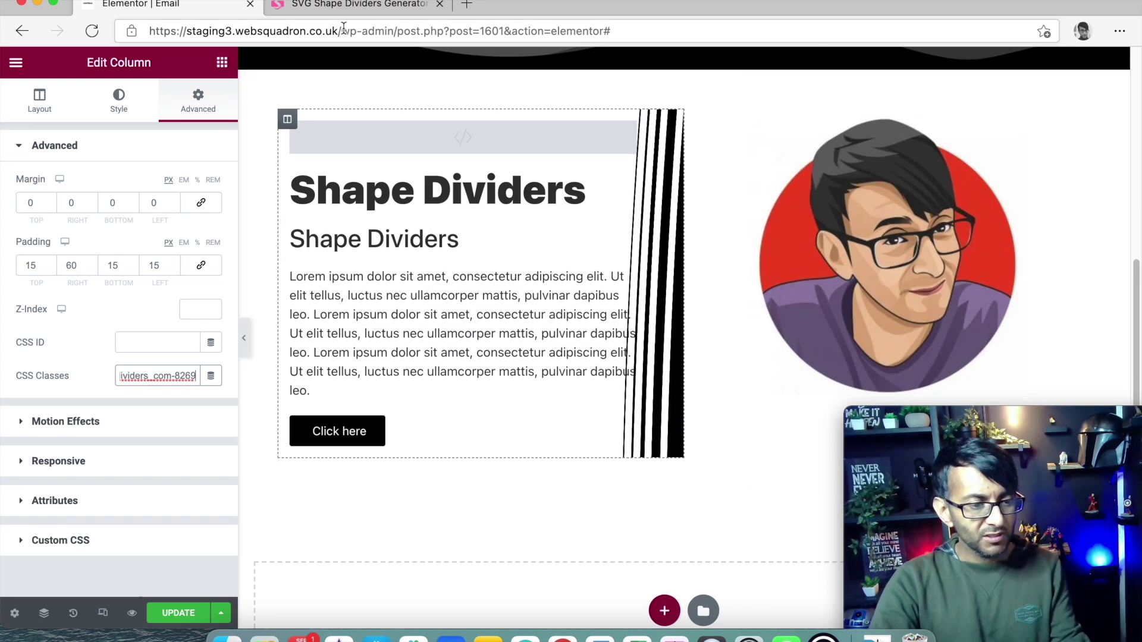
left_click(364, 7)
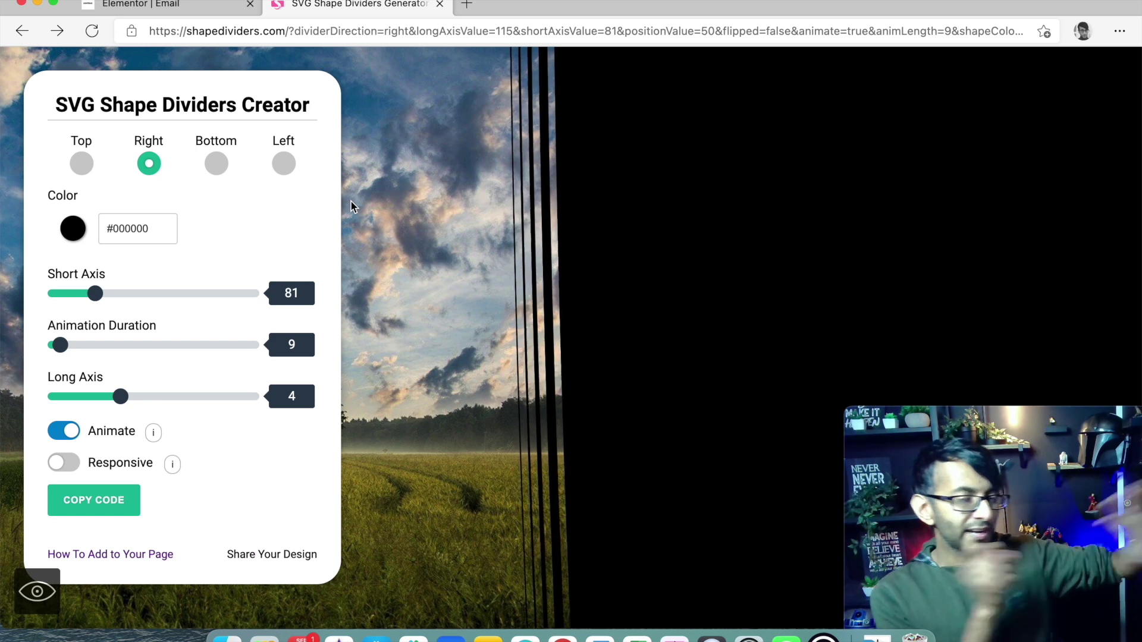
left_click(221, 8)
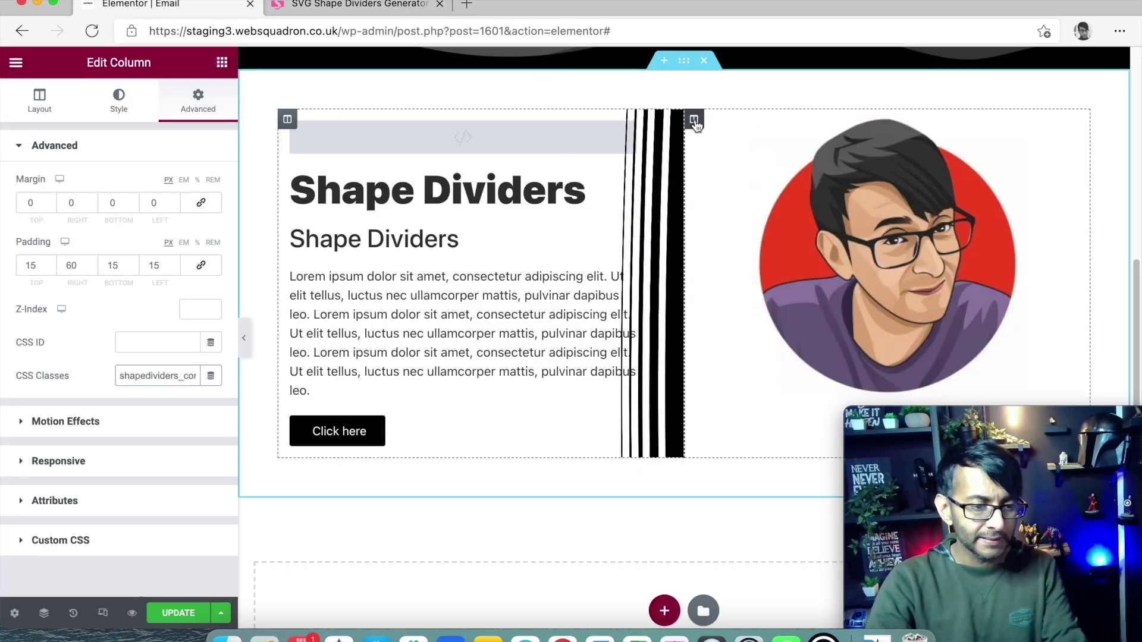
left_click(692, 120)
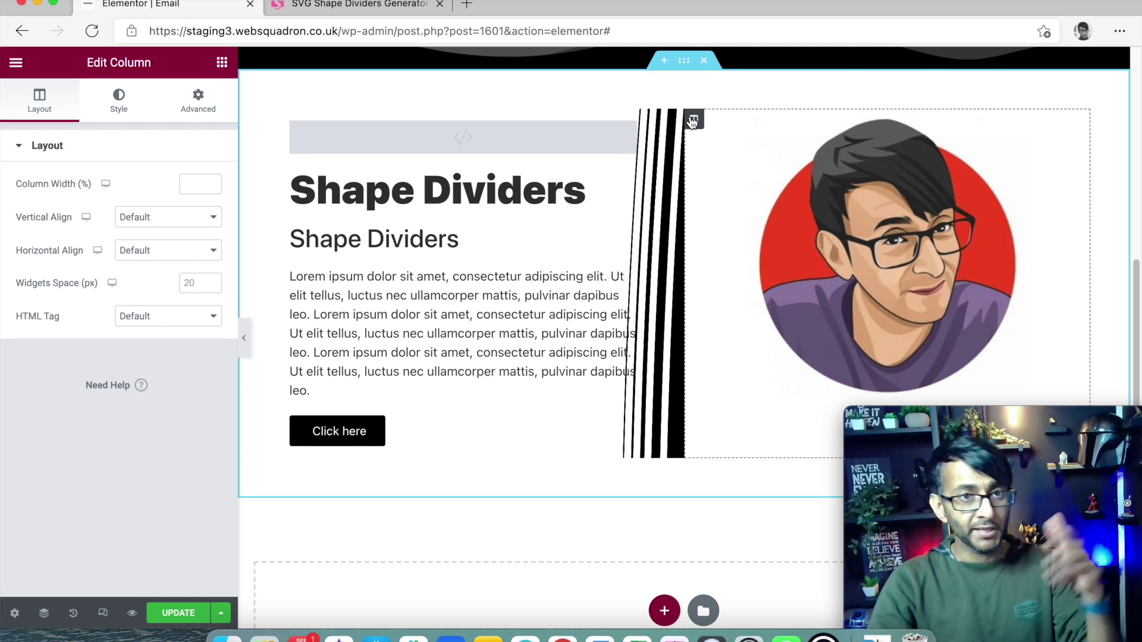
Step: Give the image column of the second Shape Dividers section a classic background in the black global colour
left_click(118, 101)
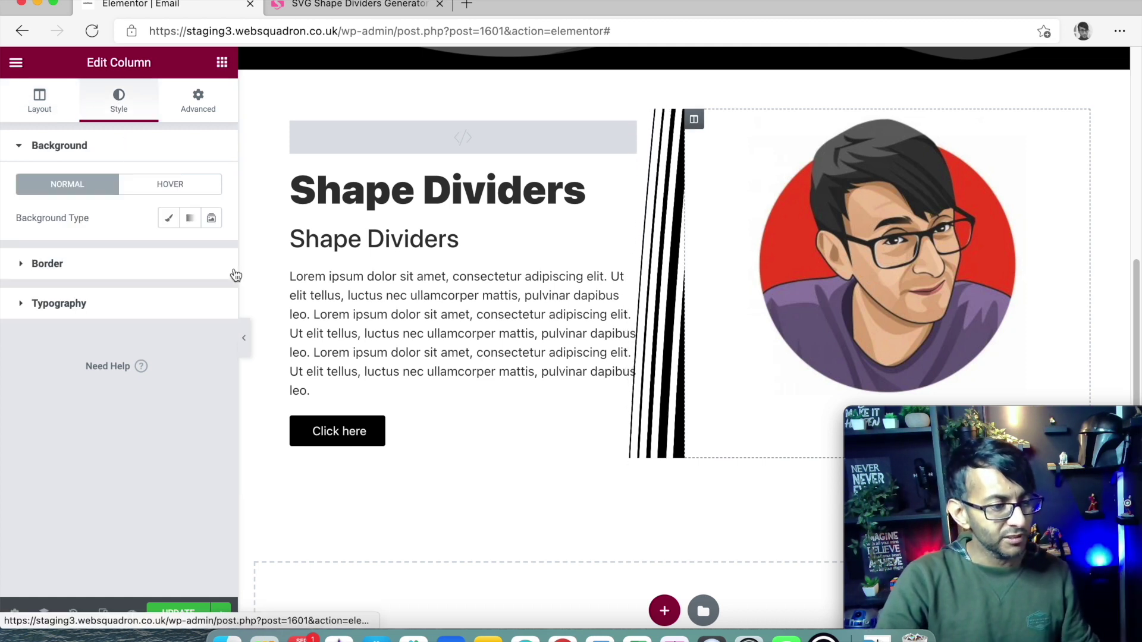
left_click(169, 219)
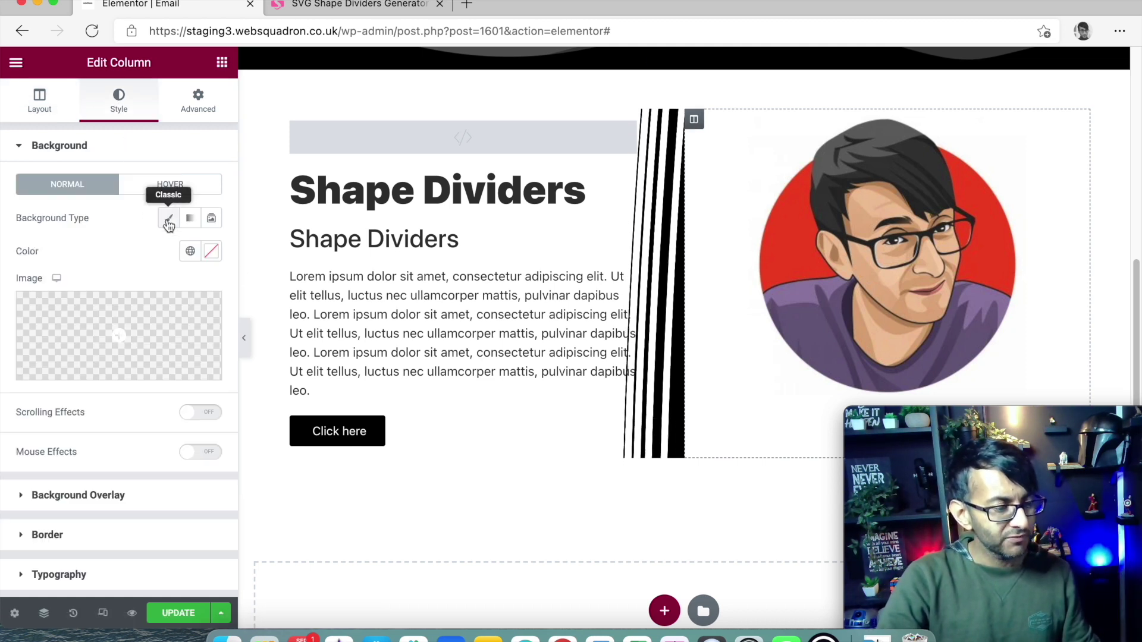
left_click(198, 250)
left_click(140, 467)
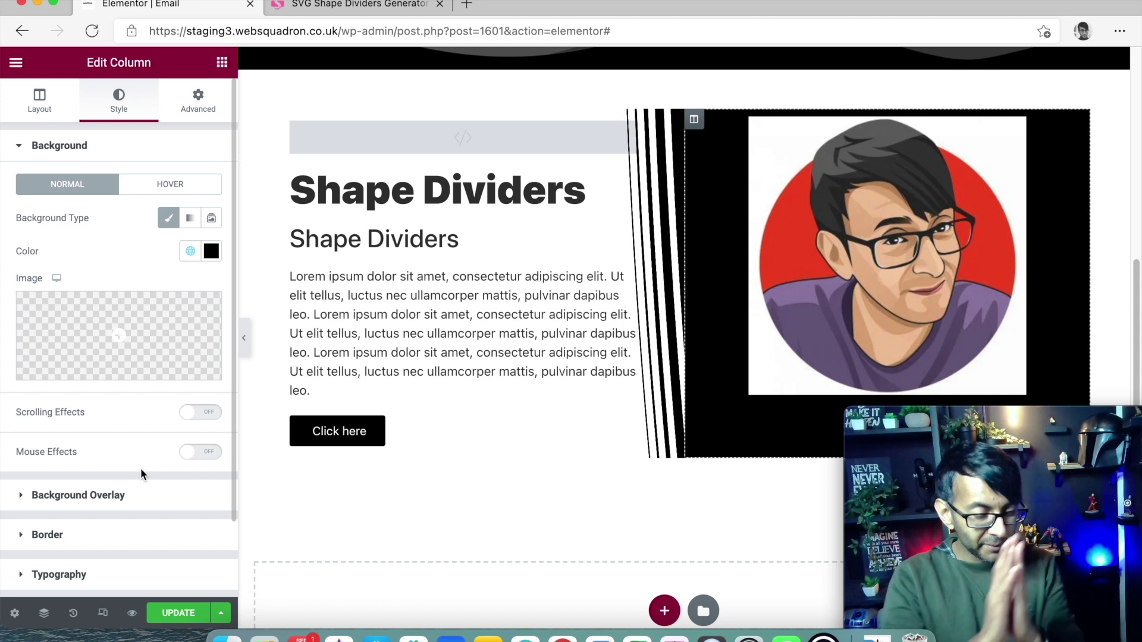
Step: Set the image column's horizontal alignment to Center and its vertical alignment to Middle
left_click(695, 125)
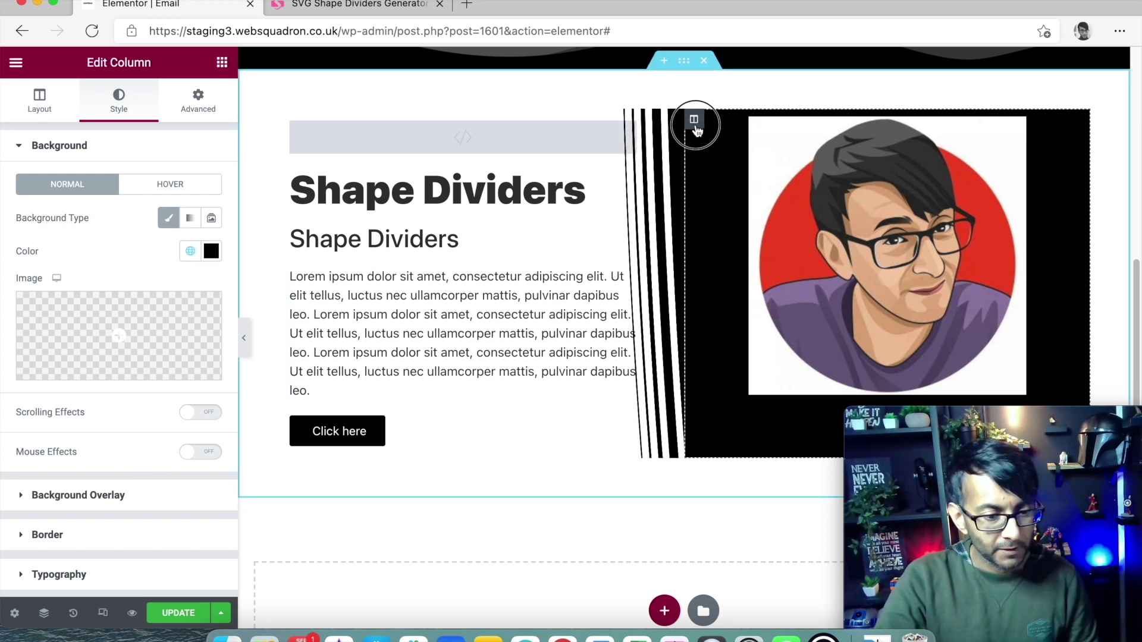
left_click(39, 100)
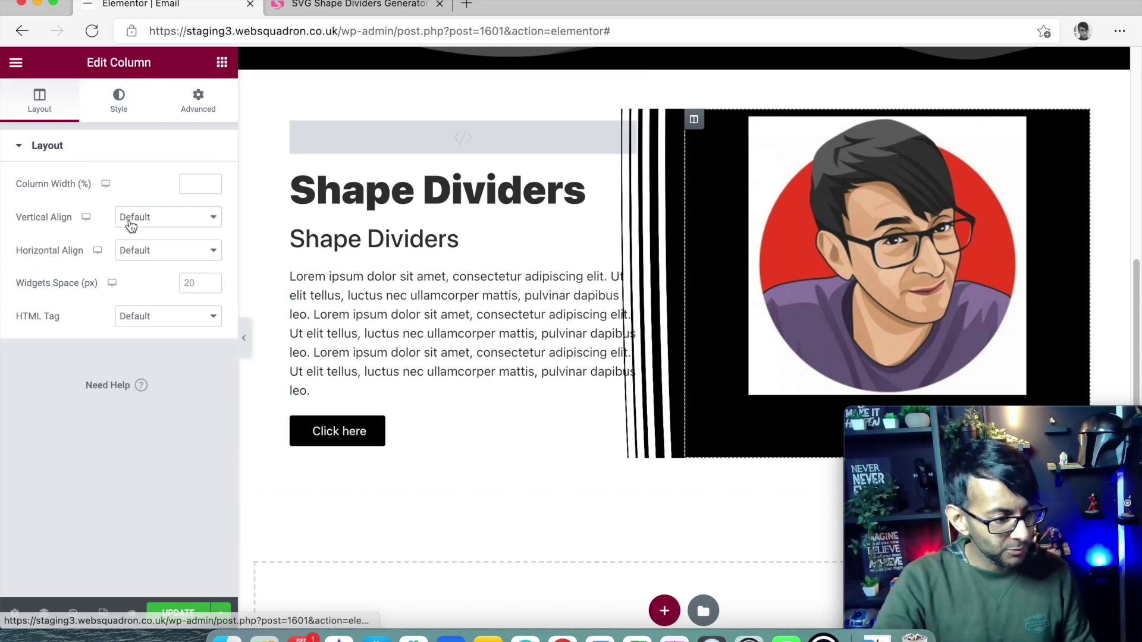
left_click(146, 252)
left_click(158, 290)
left_click(162, 225)
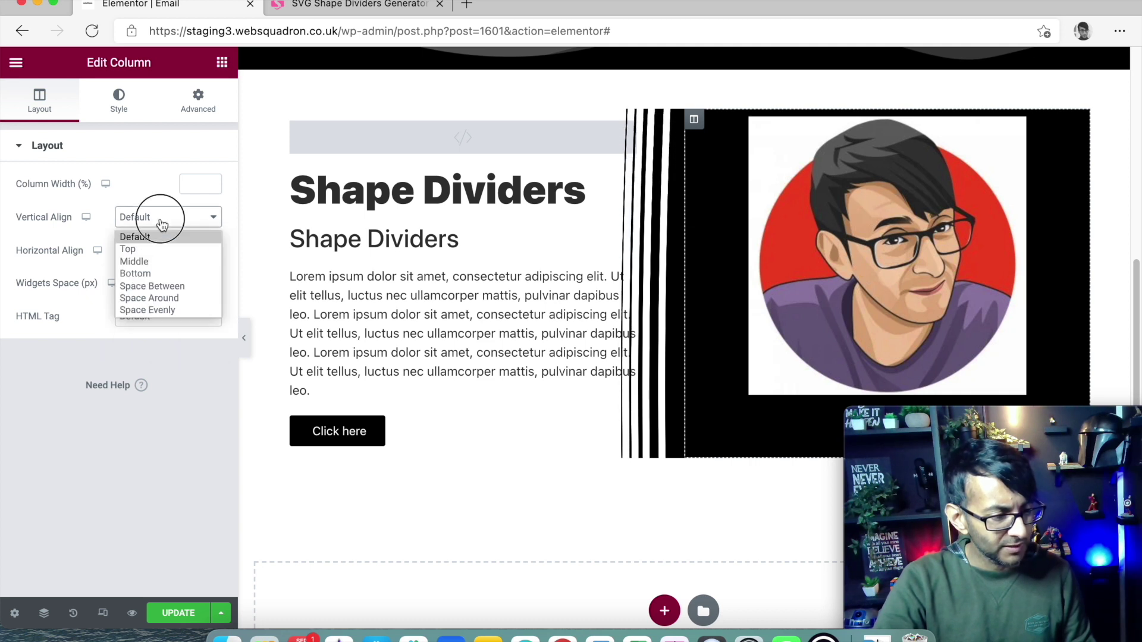
left_click(159, 261)
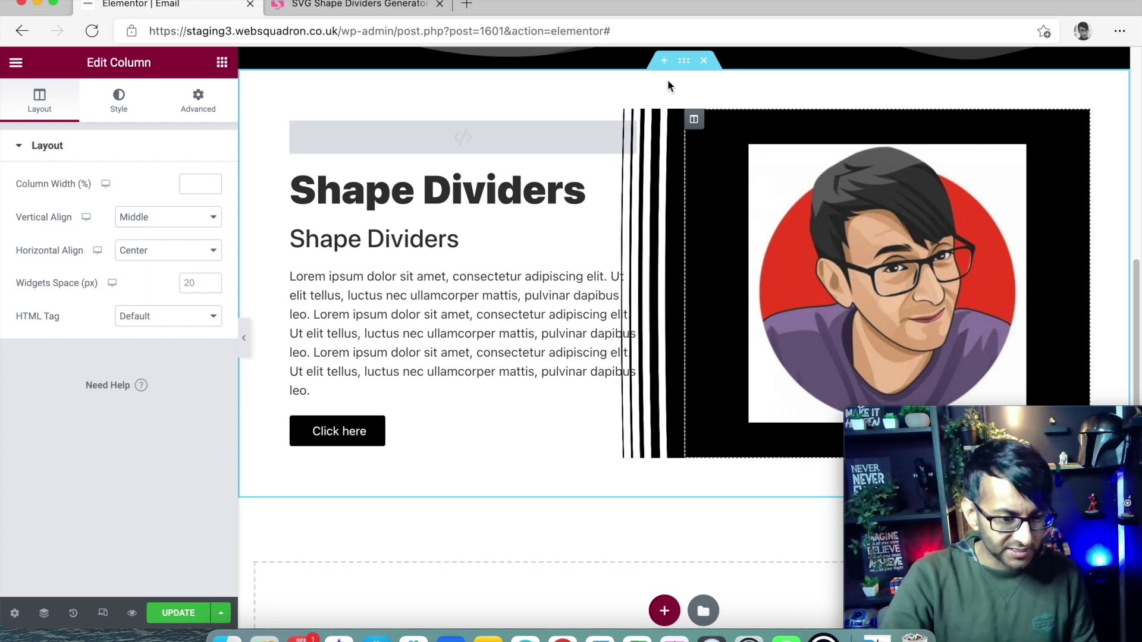
Step: Switch to the shapedividers.com generator, reduce the divider's Short Axis to 52 and copy the resulting code
left_click(392, 5)
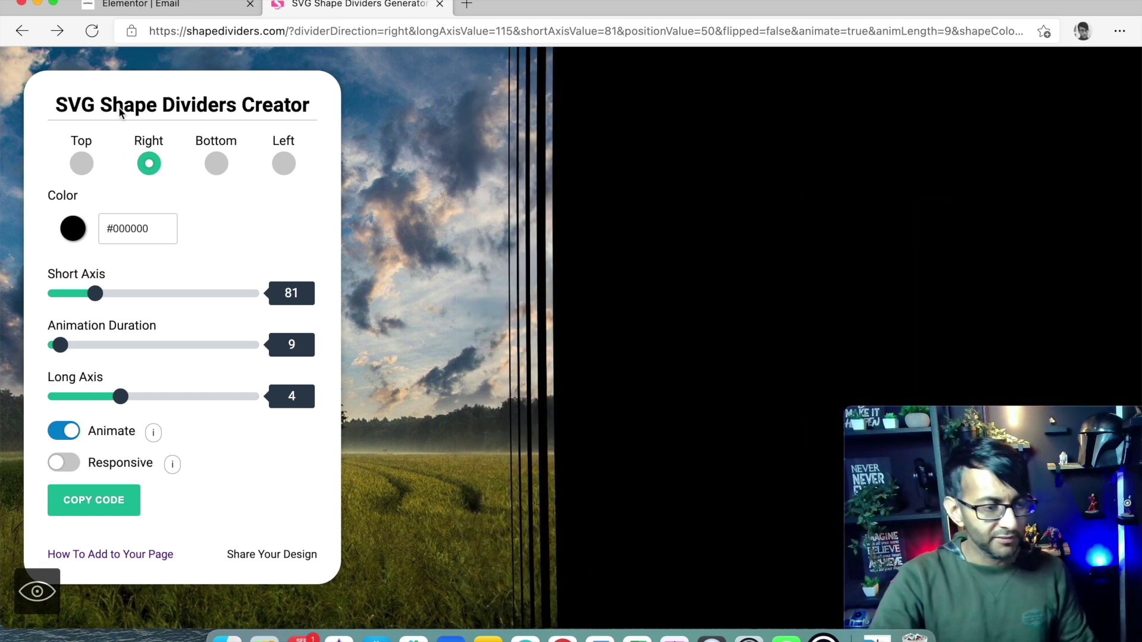
left_click(137, 5)
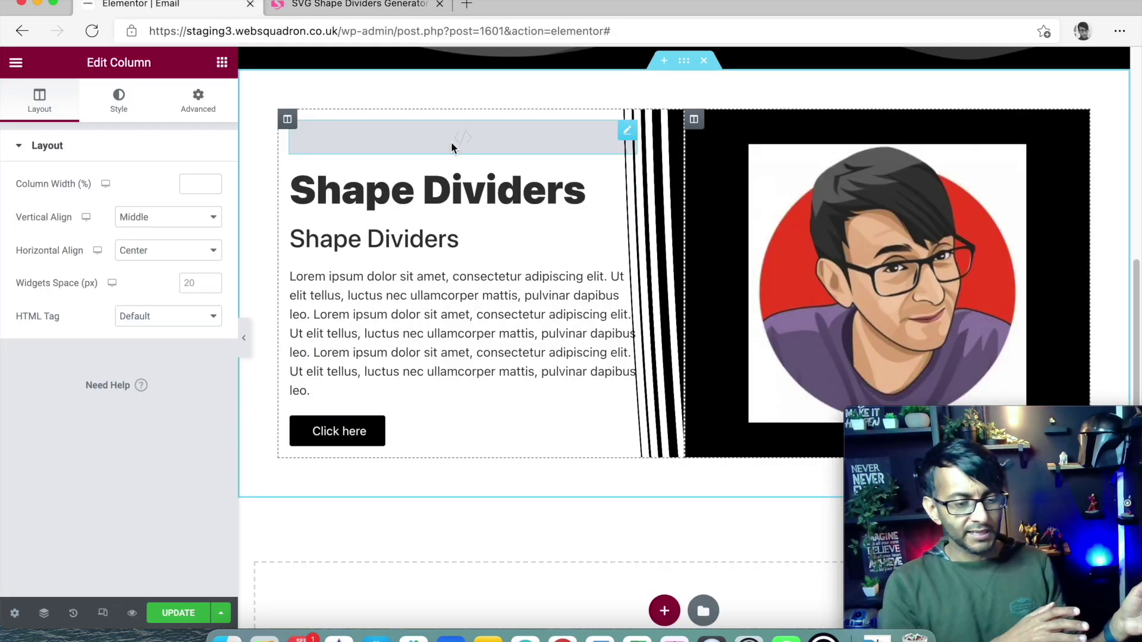
left_click(381, 8)
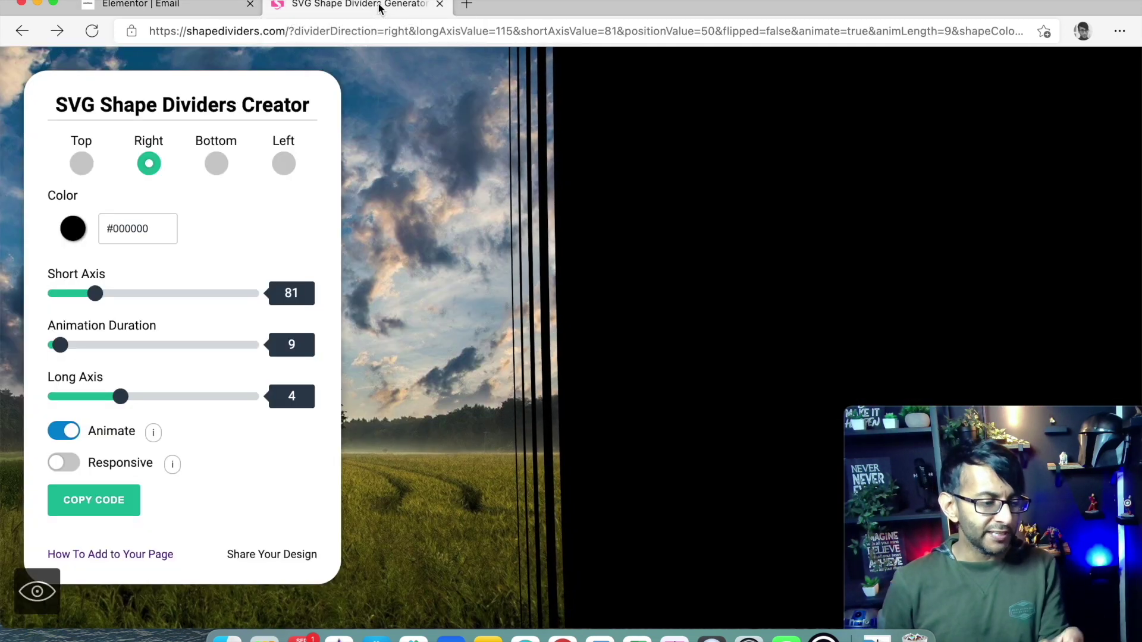
left_click_drag(98, 301, 85, 299)
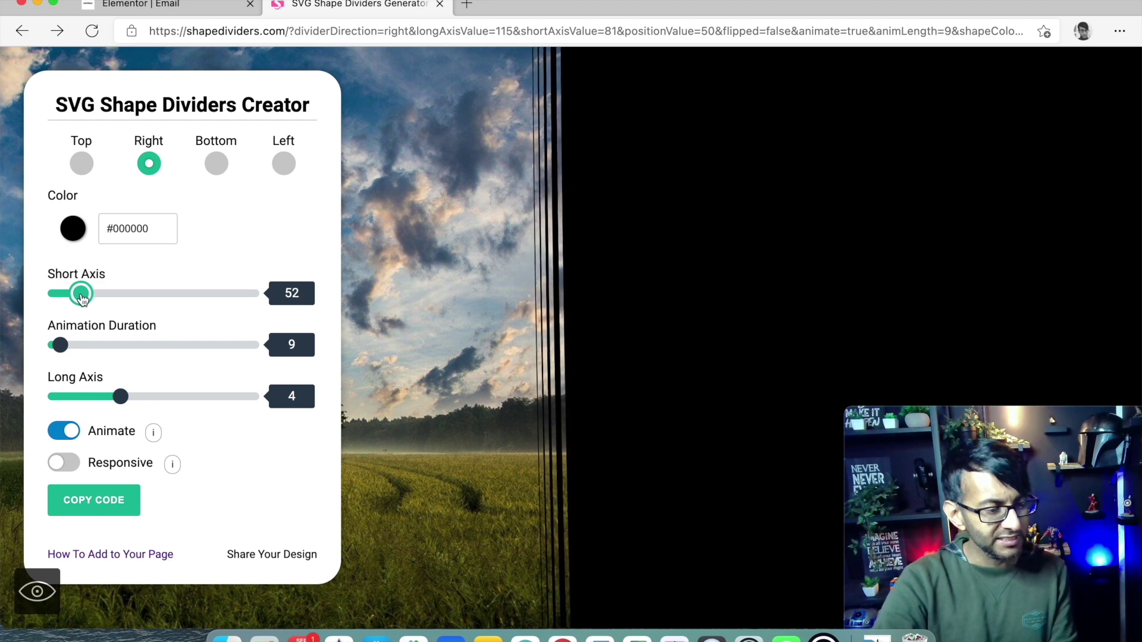
left_click(121, 512)
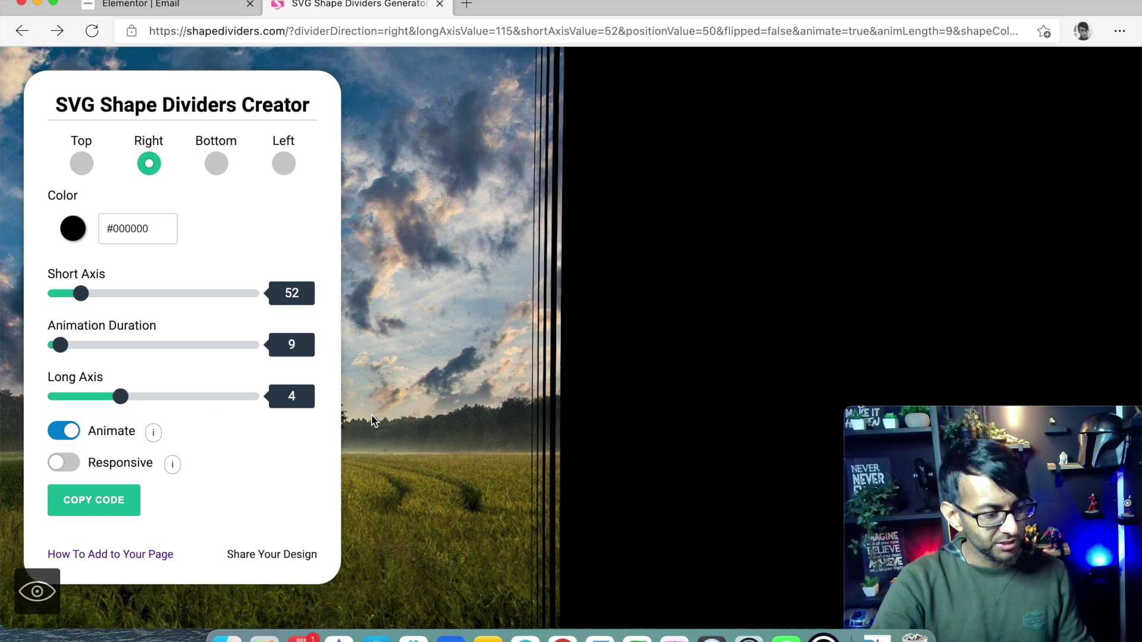
Step: Return to the Elementor page and replace all code in the second section's HTML widget with opening and closing style tags
left_click(140, 4)
left_click(332, 144)
left_click(114, 298)
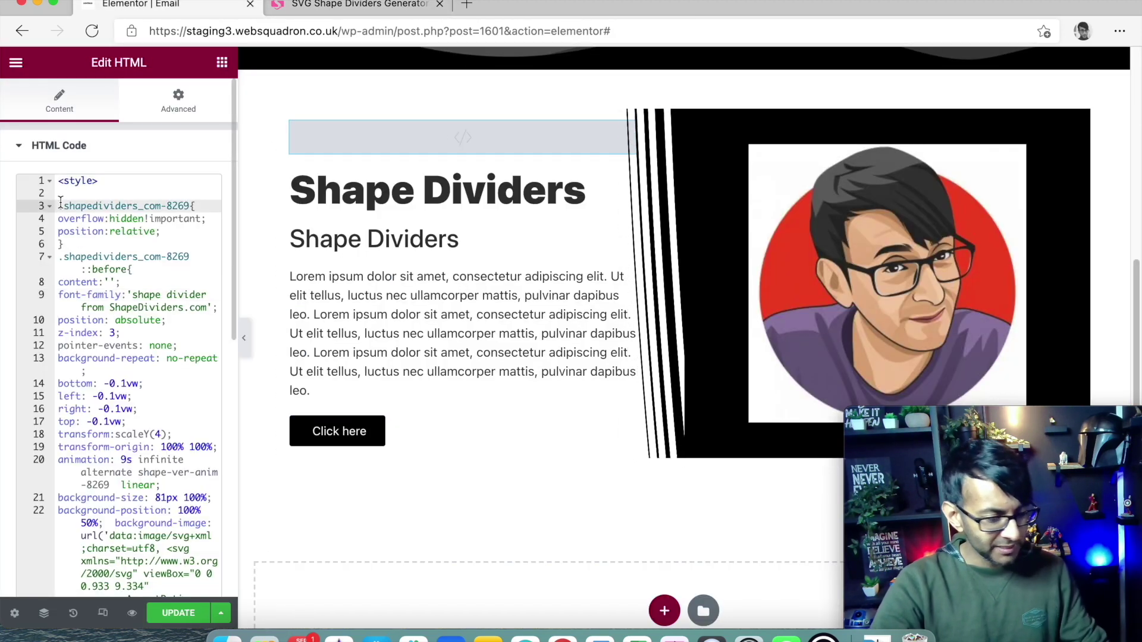
key("super+a")
key("BackSpace")
type("<stylre>")
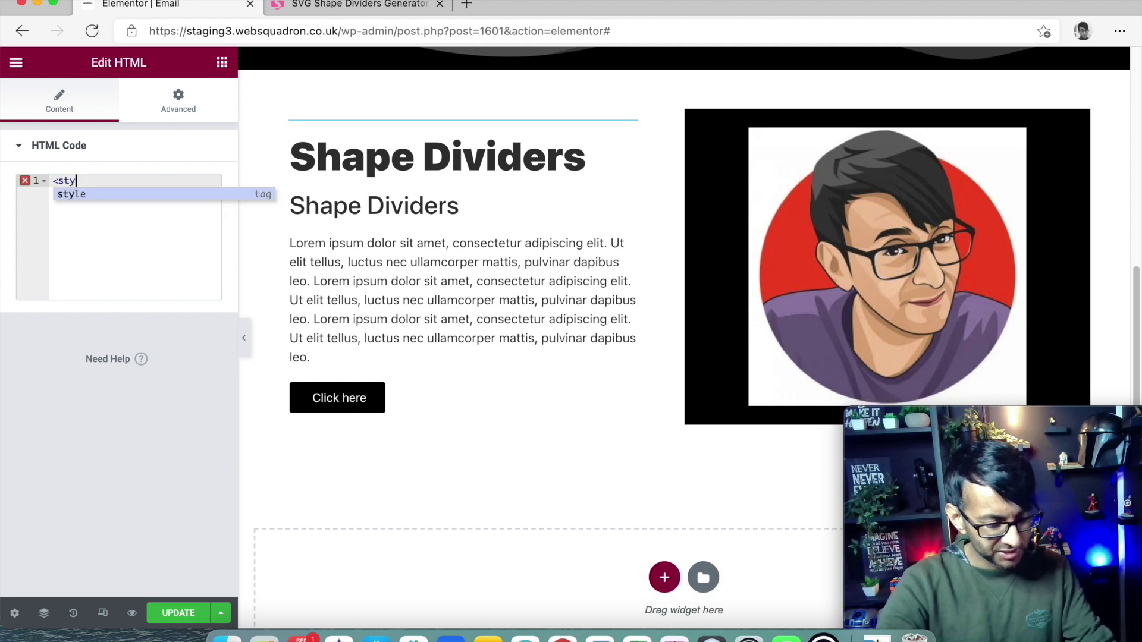
key("BackSpace")
key("BackSpace")
key("BackSpace")
type("e></style></stylre>")
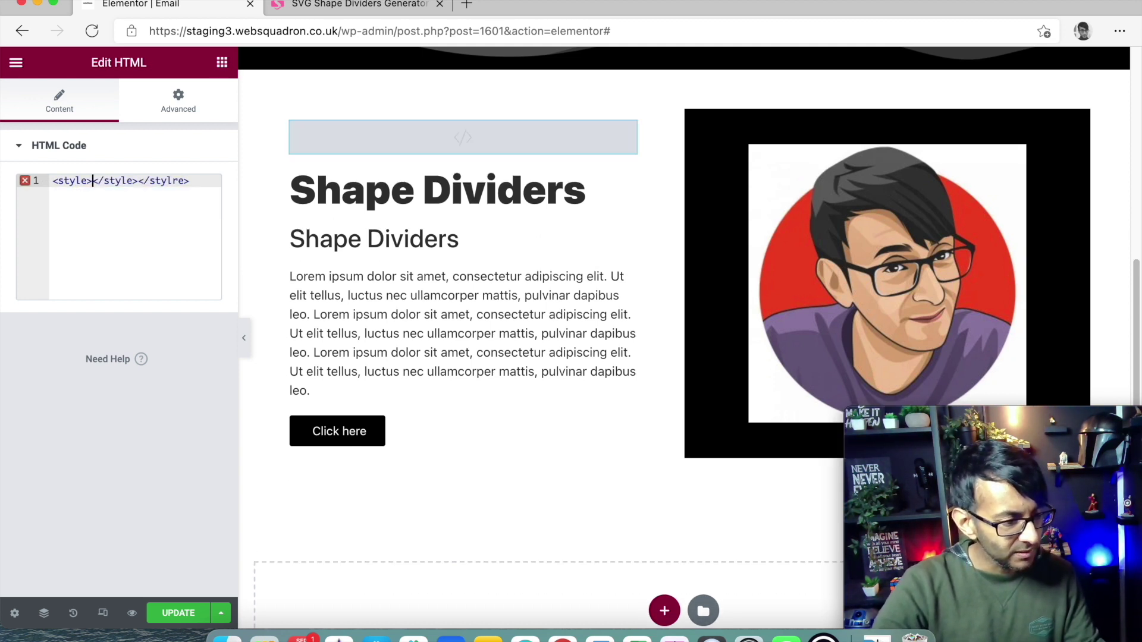
Step: Remove the stray </stylre> tag and paste the copied divider code on its own lines between the style tags
key("Return")
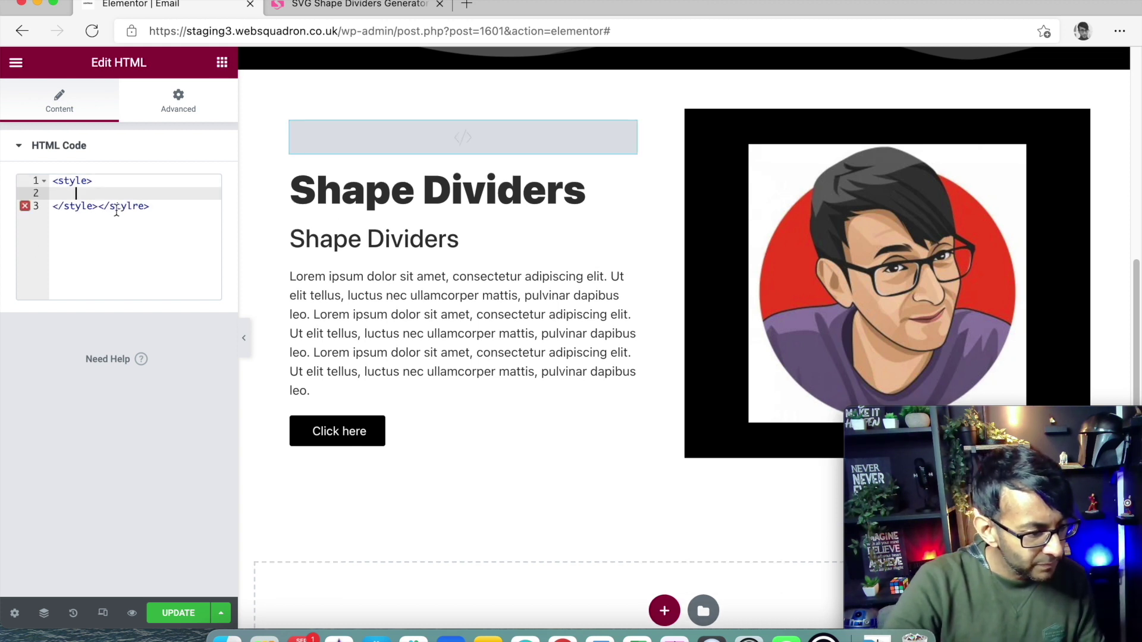
left_click(153, 208)
key("BackSpace")
key("BackSpace")
left_click(107, 188)
key("Return")
key("Up")
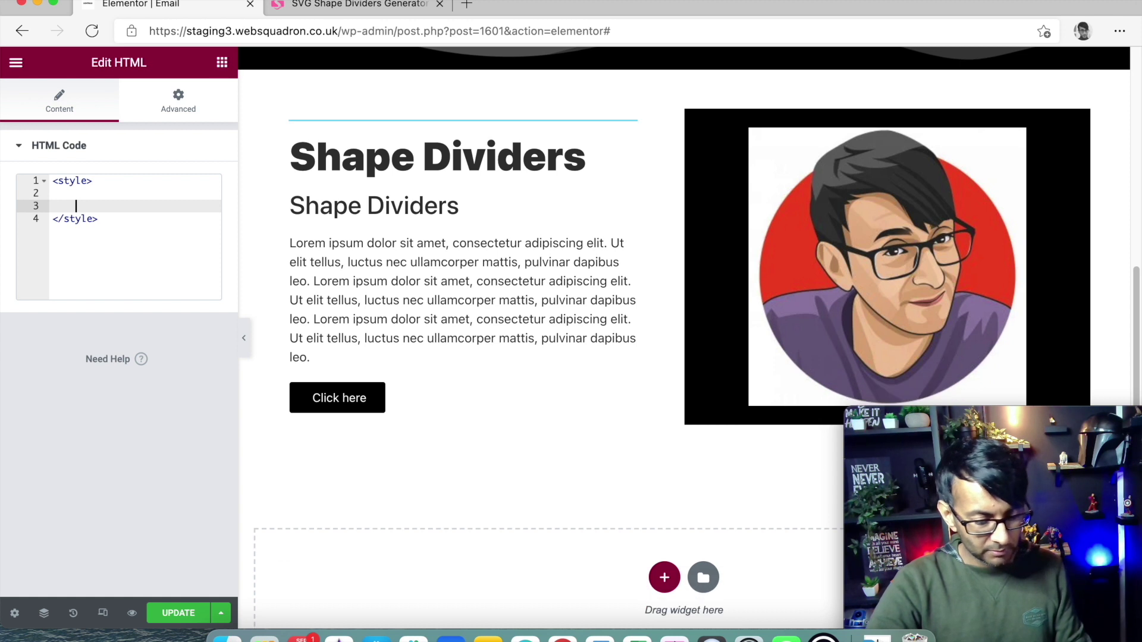
key("super+v")
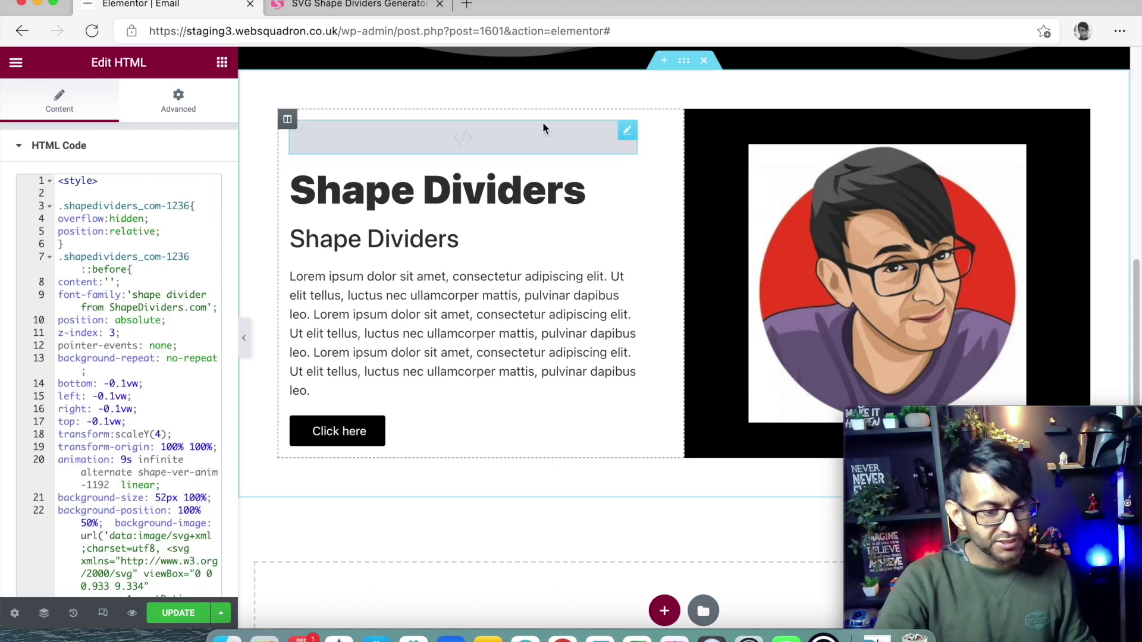
Step: Replace the text column's CSS class with shapedividers_com-1236
left_click(288, 119)
left_click(186, 375)
key("super+a")
key("super+v")
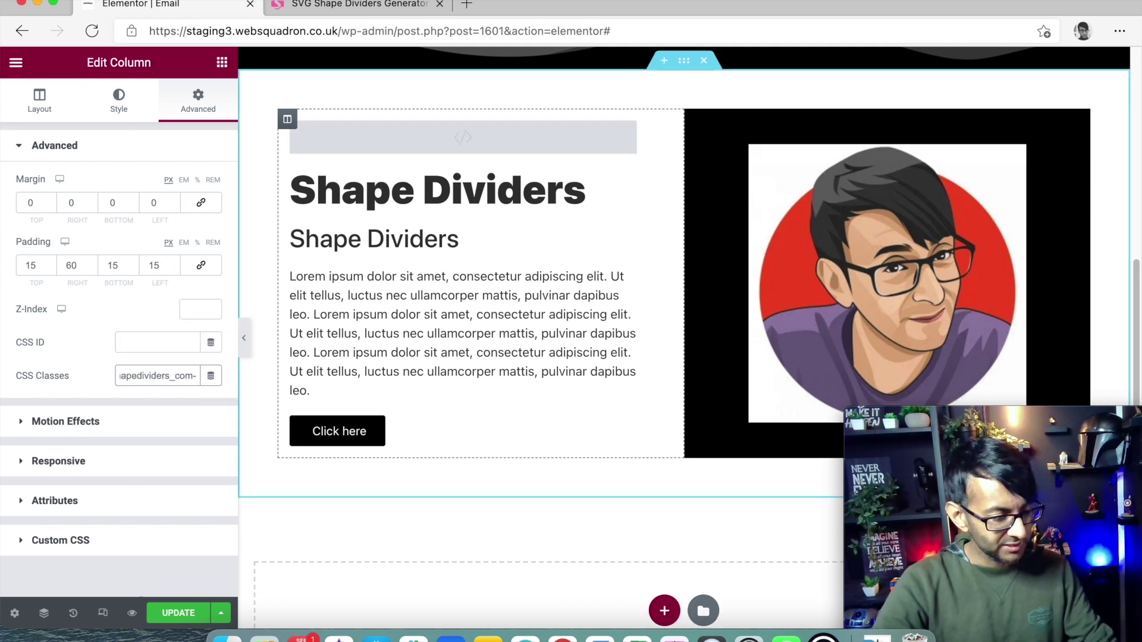
type("6")
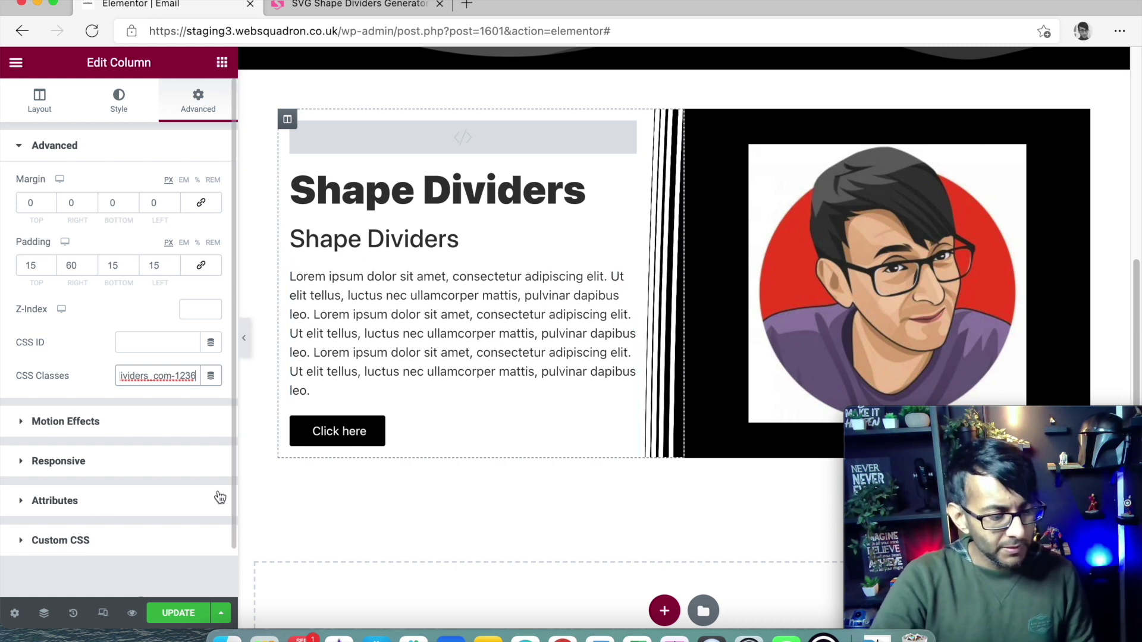
Step: Widen the text column slightly and review both Shape Dividers sections with the editor panel hidden, restoring the panel at the end
mouse_move(678, 333)
left_mouse_down()
mouse_move(785, 339)
mouse_move(555, 328)
mouse_move(690, 328)
left_mouse_up()
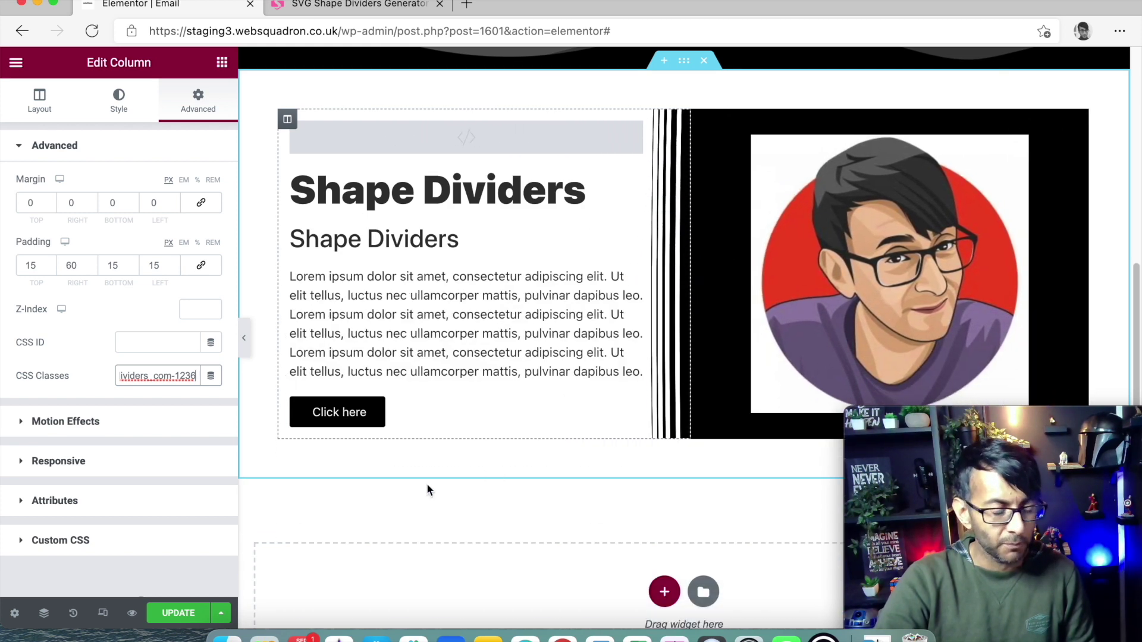
scroll(251, 349, "up", 3)
left_click(244, 338)
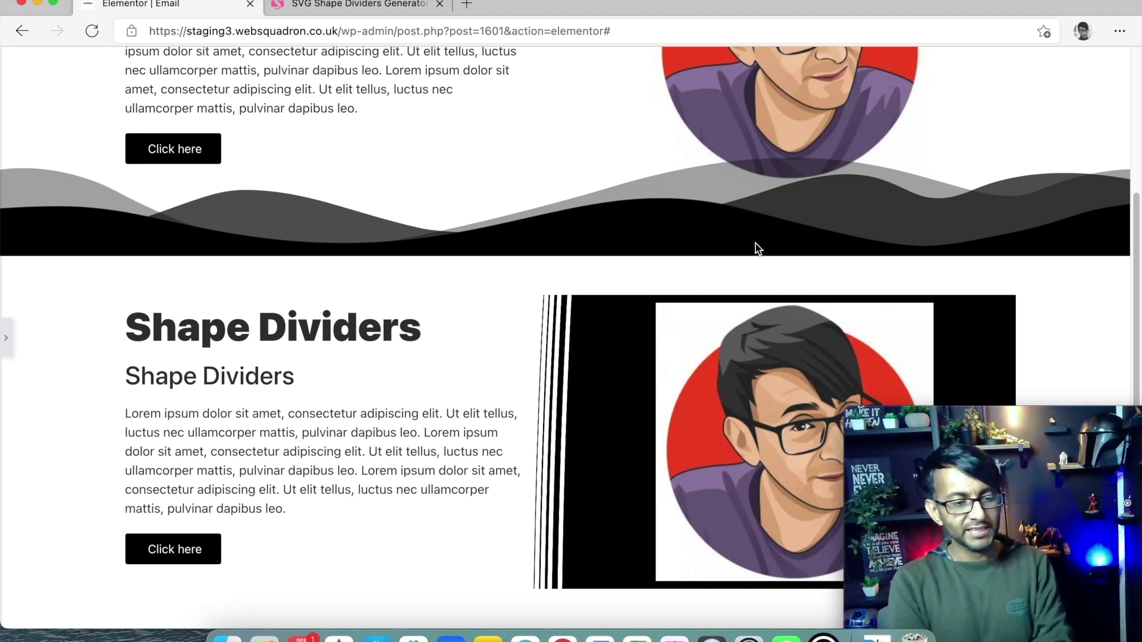
scroll(513, 176, "up", 3)
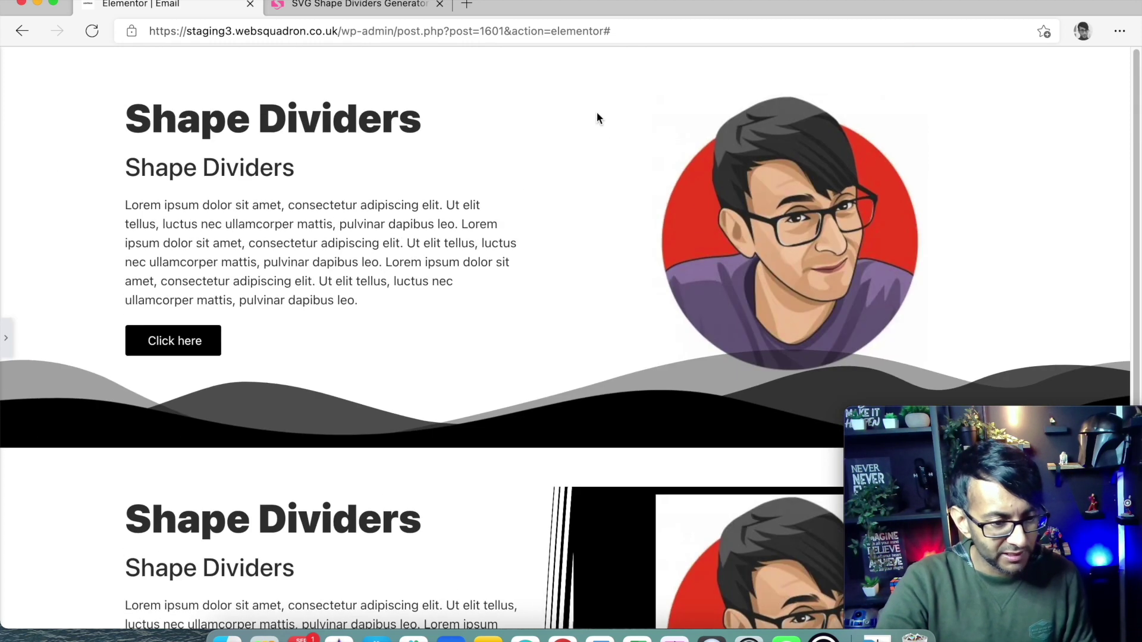
left_click(8, 340)
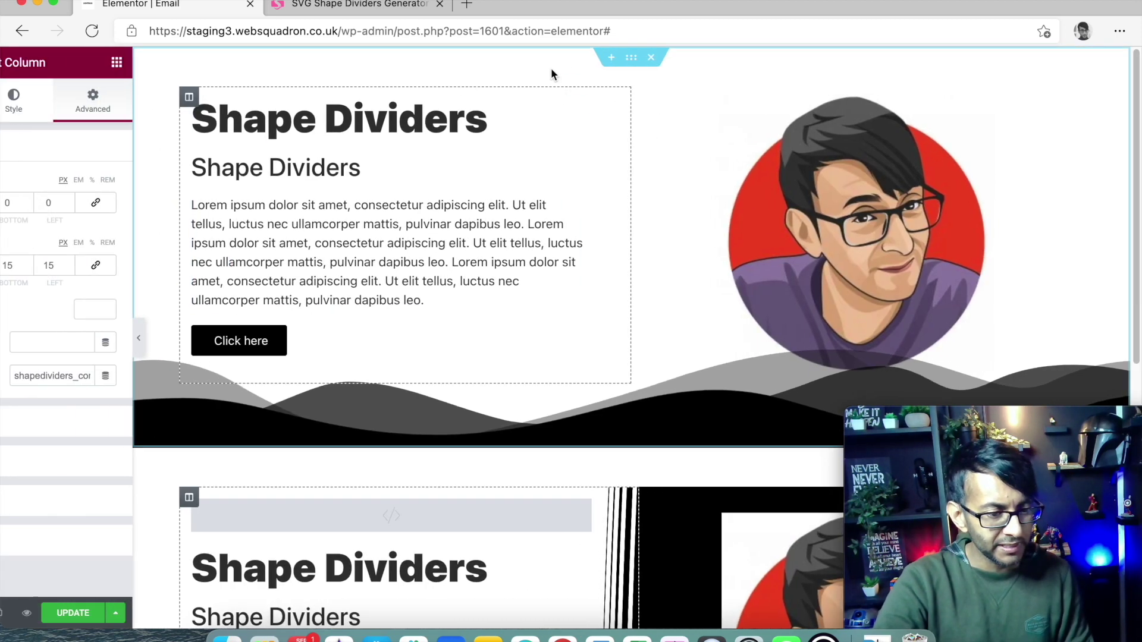